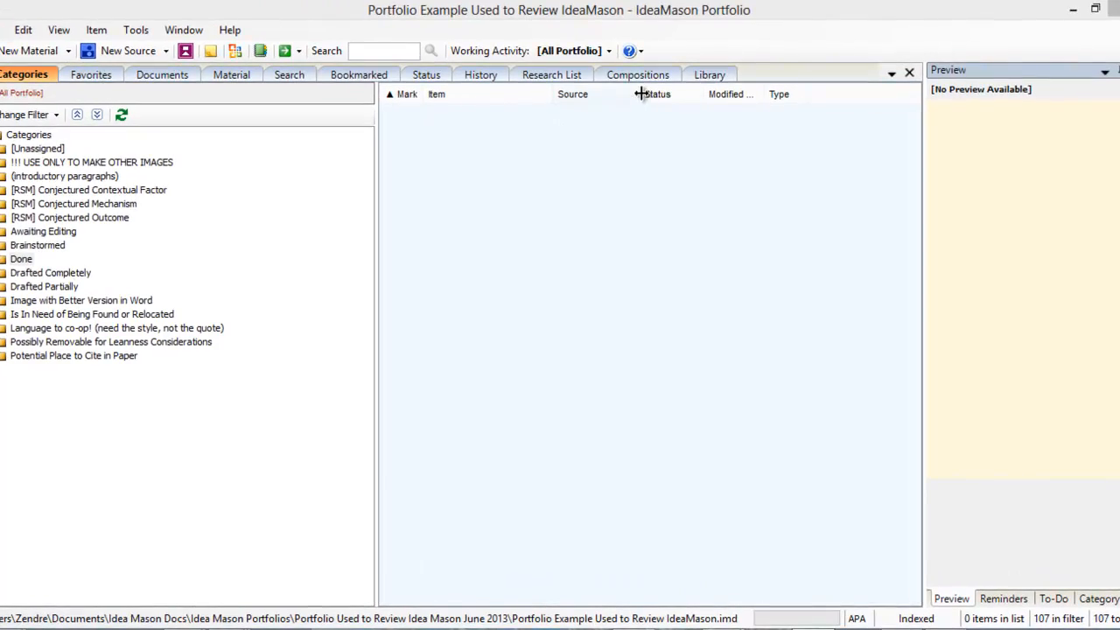
Display the Library sources and preview the citation details of the "Children's mathematics" book
click(698, 88)
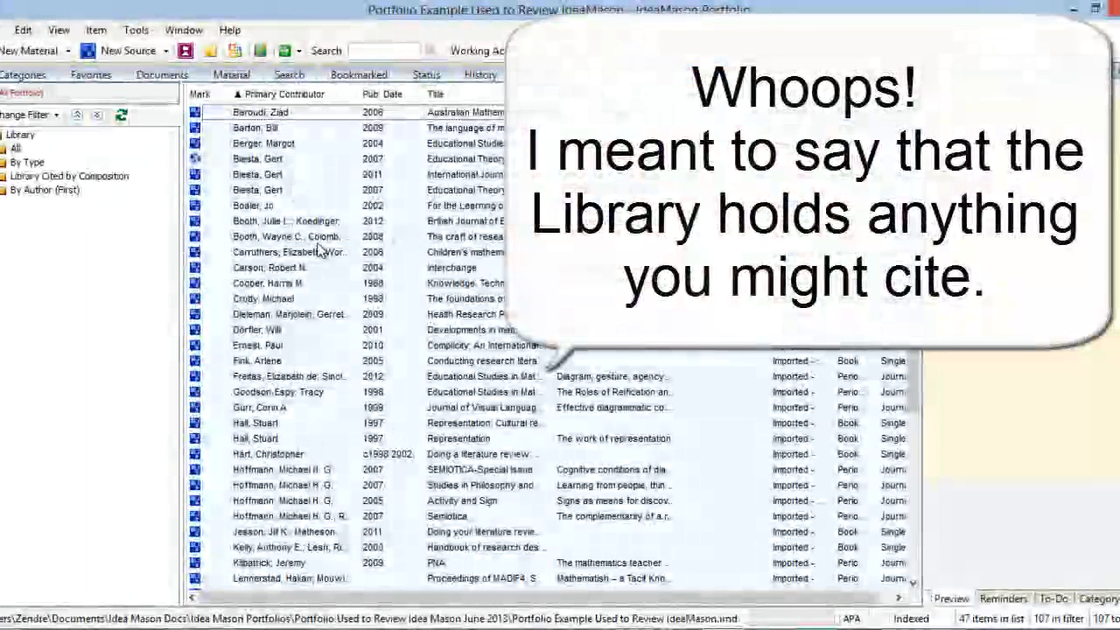
click(284, 251)
click(284, 251)
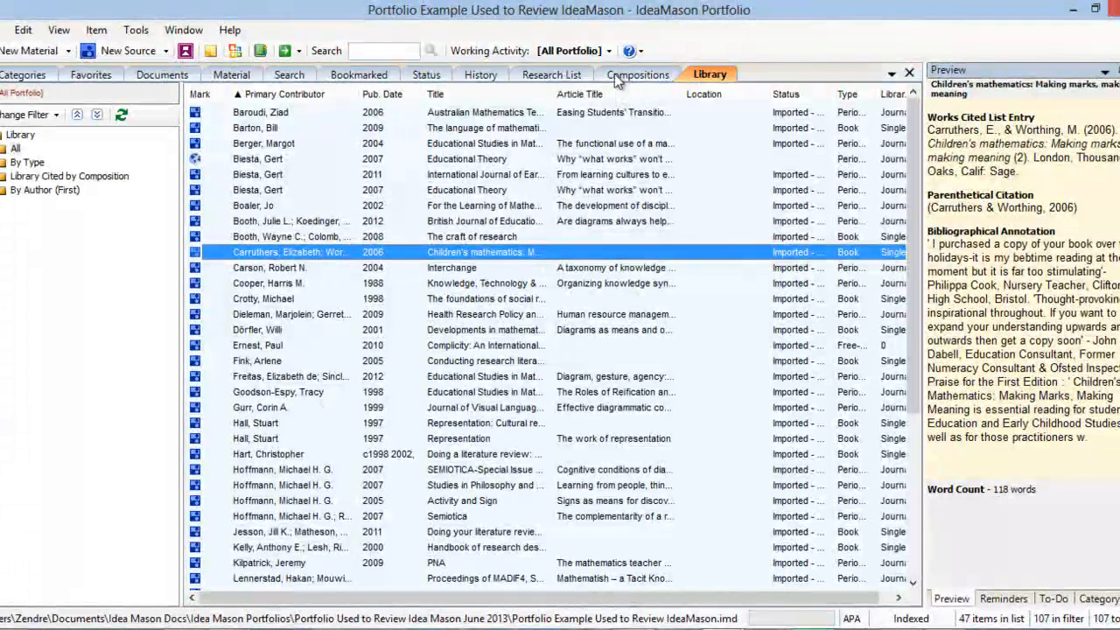
Open the Sparkle Notes item in the Research List and launch its web address in the browser
click(554, 74)
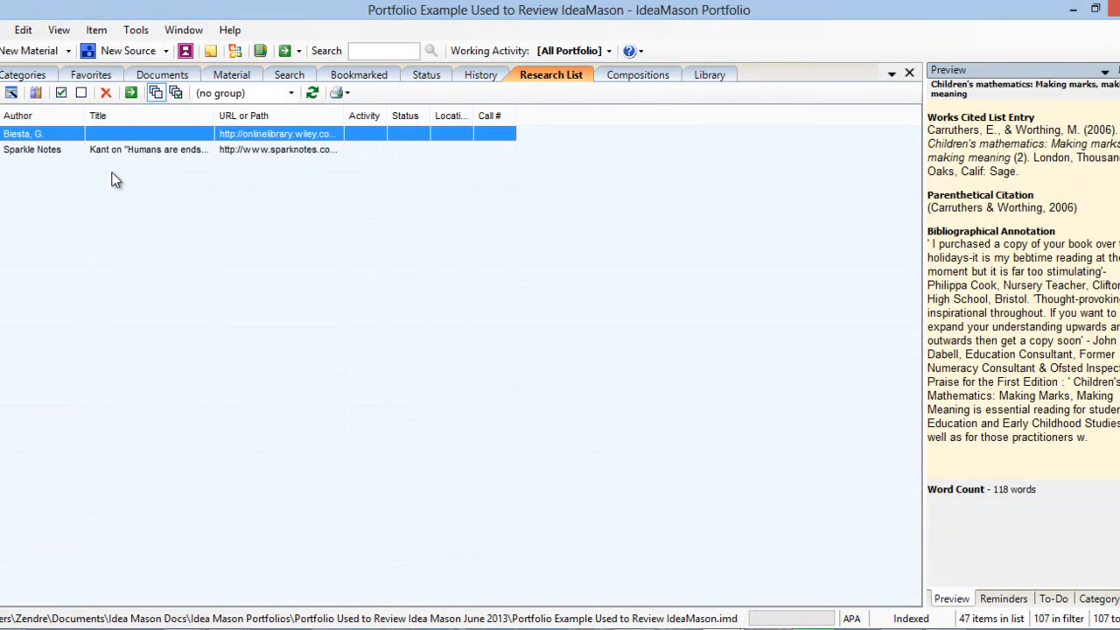
click(54, 153)
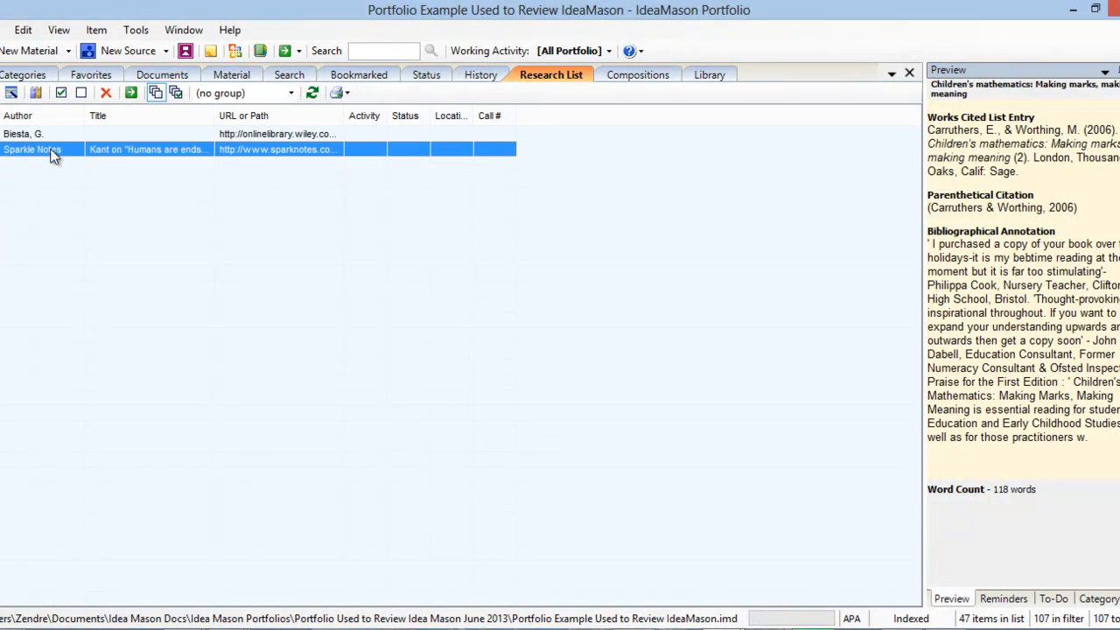
double_click(53, 153)
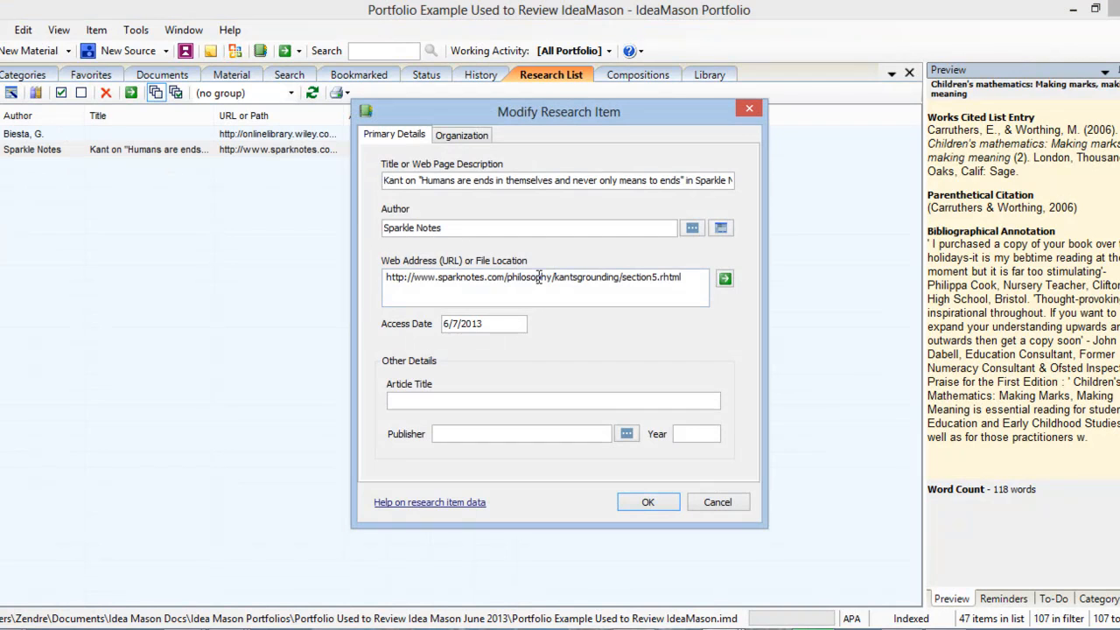
click(723, 280)
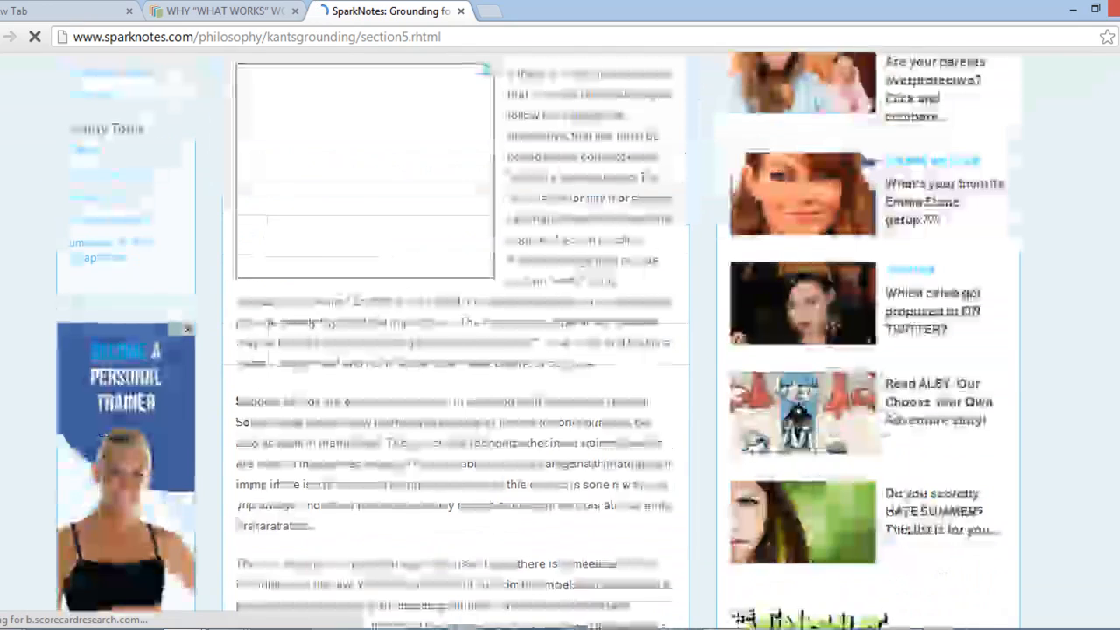
Look through the SparkNotes page on Kant, return to the research item's details and close them without saving
scroll(560, 341, down, 15)
scroll(455, 342, down, 15)
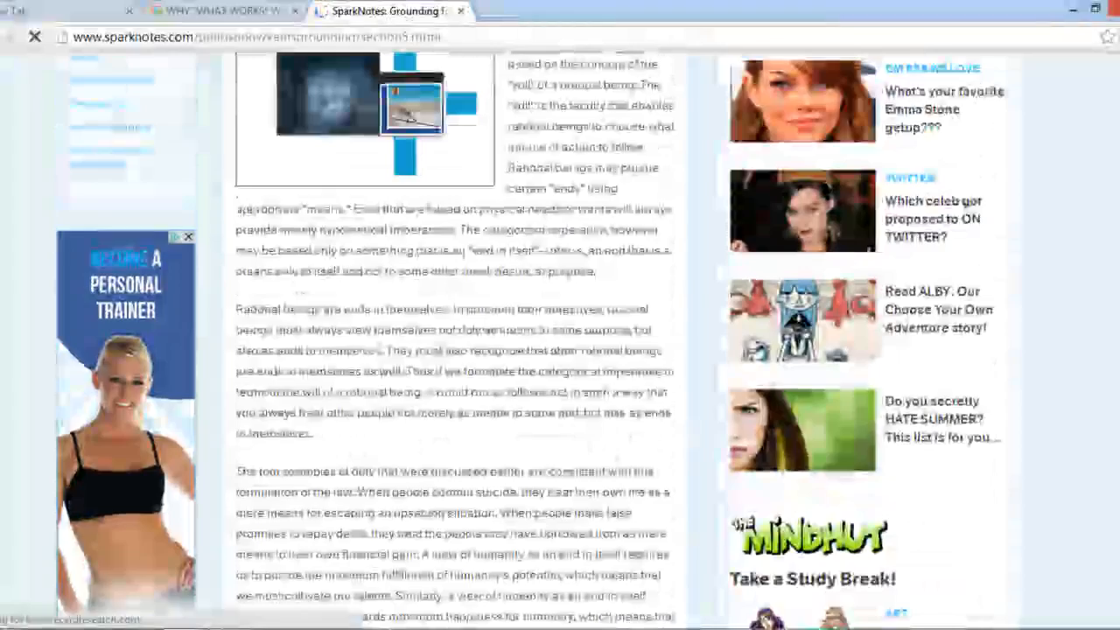
scroll(560, 341, up, 7)
mouse_move(722, 629)
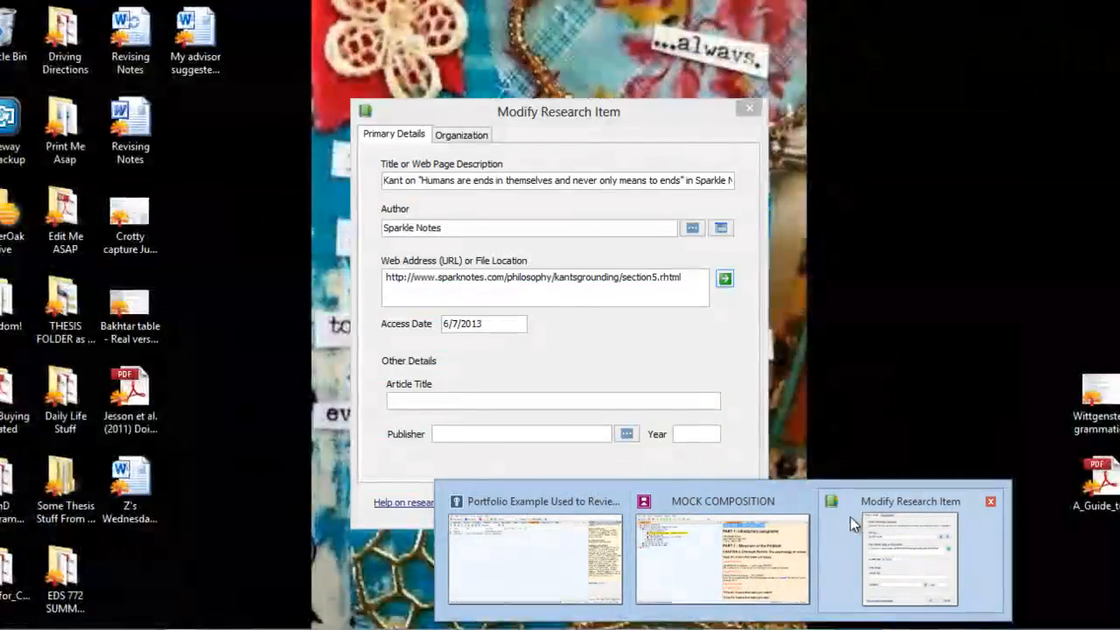
click(862, 520)
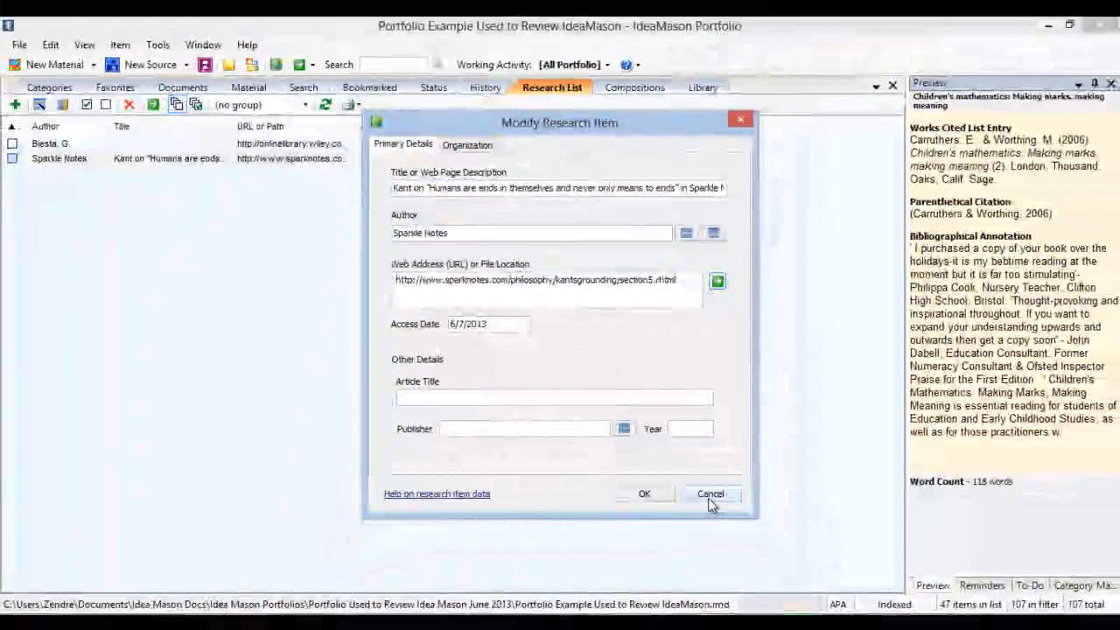
click(708, 498)
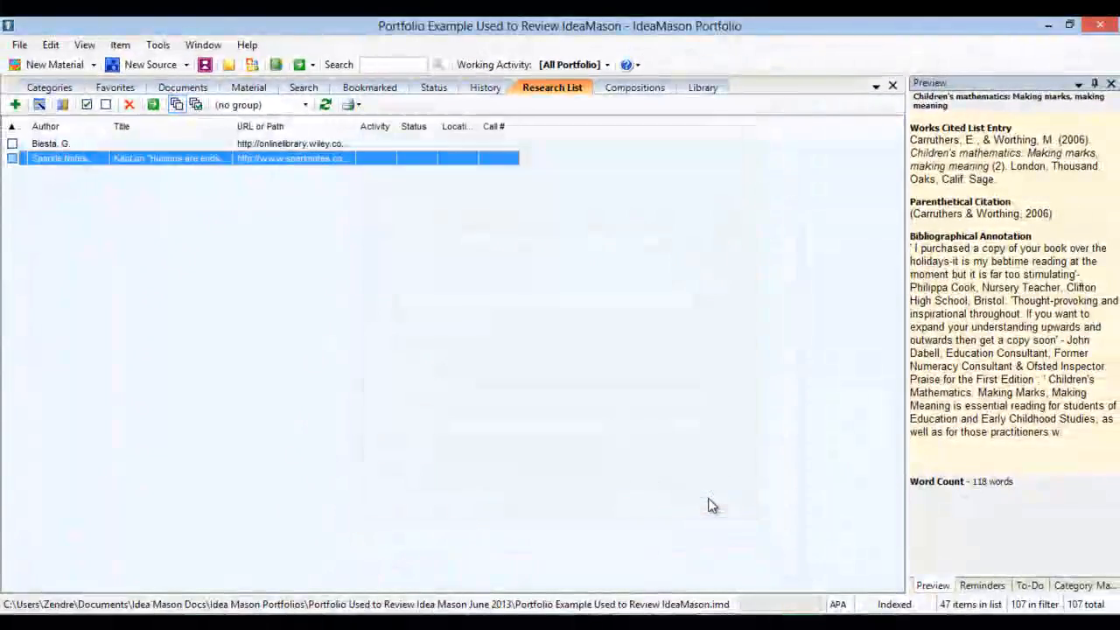
Examine the portfolio history by period: Past Hour, Today, Yesterday, Past 7 Days, Past 2 Weeks and Last 15
click(497, 91)
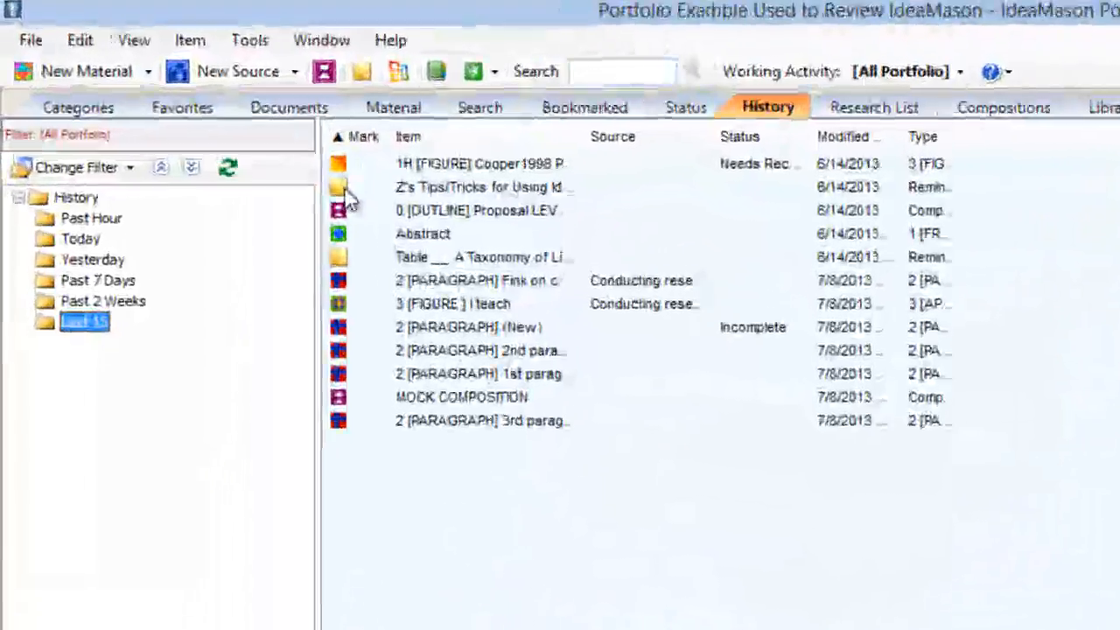
click(49, 143)
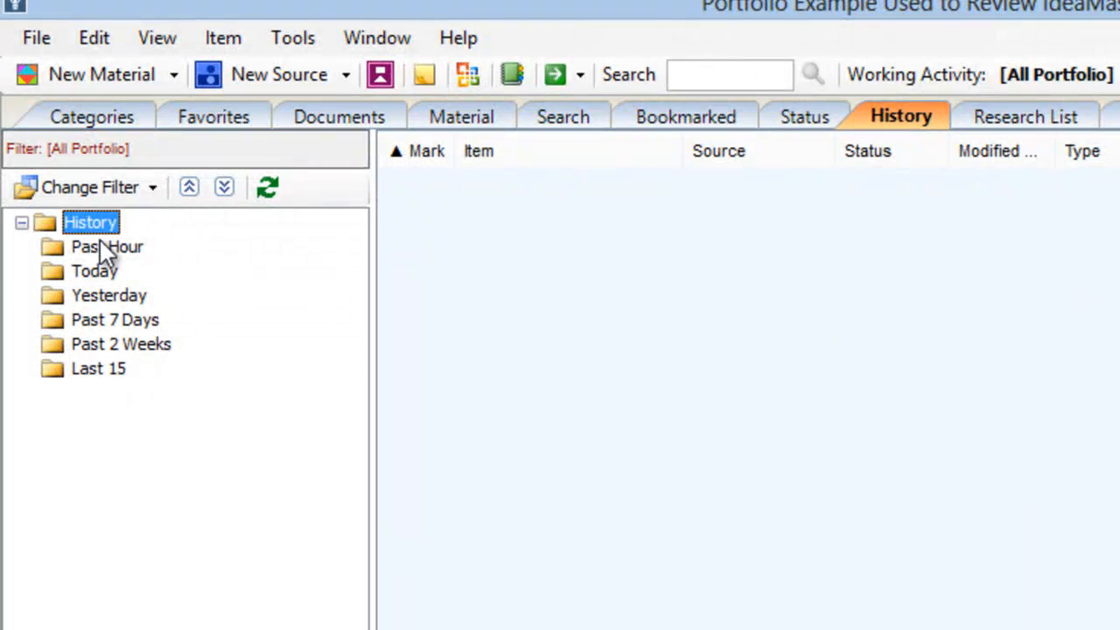
click(105, 250)
click(99, 265)
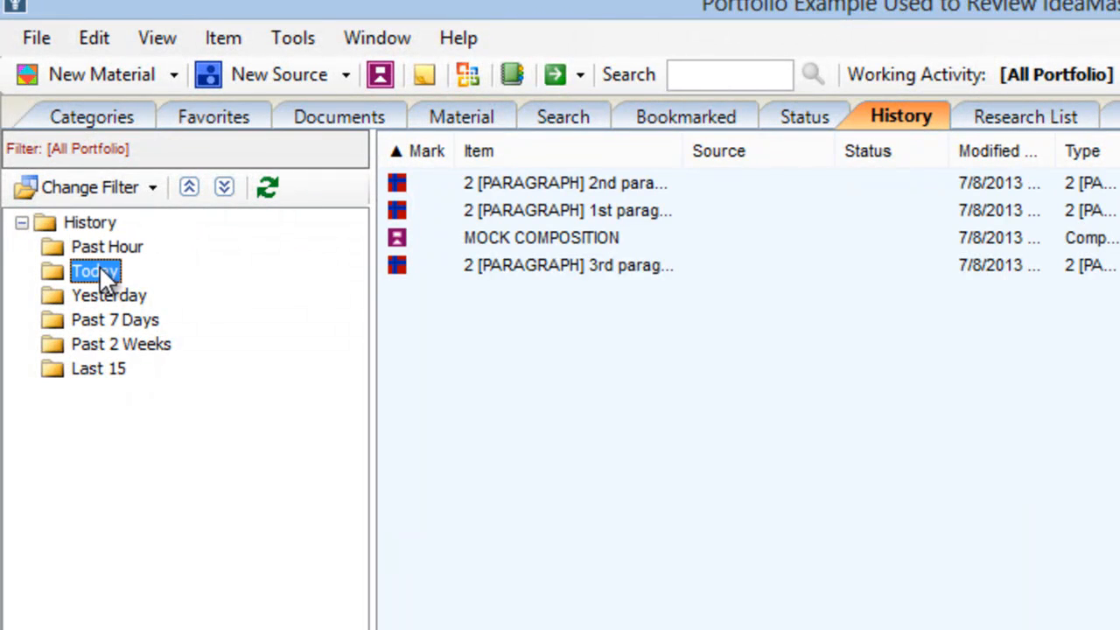
click(113, 292)
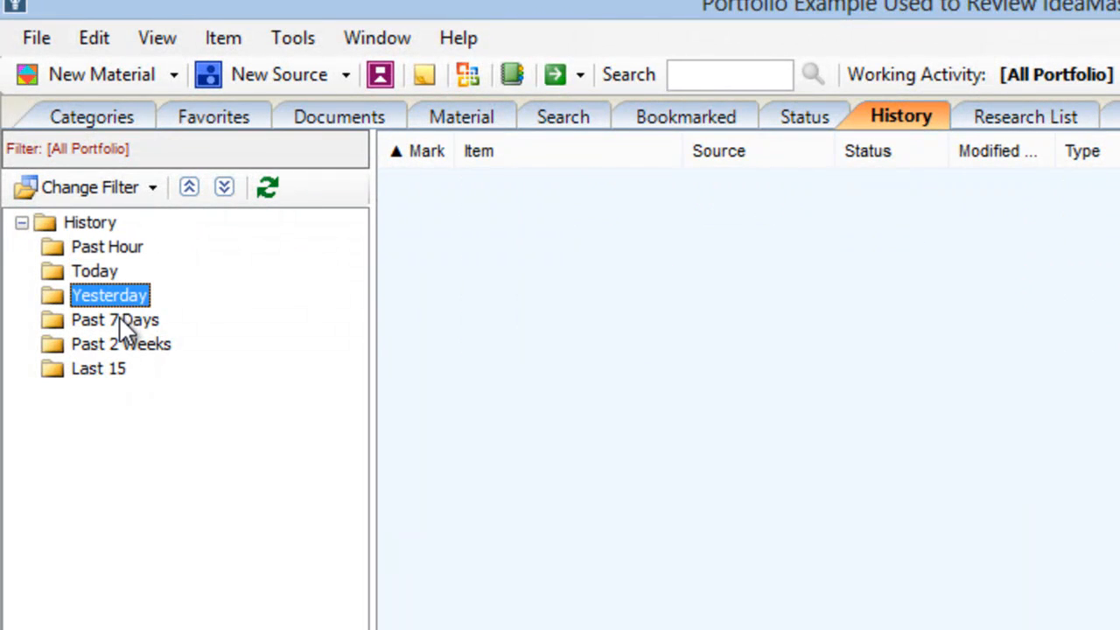
click(119, 319)
click(123, 346)
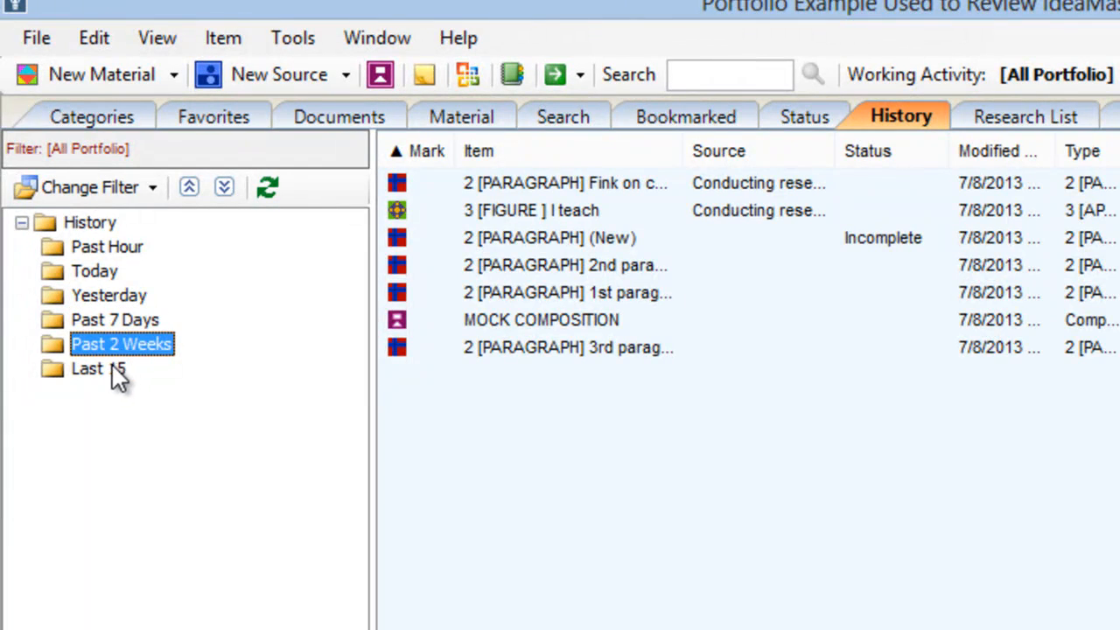
click(112, 372)
Examine the items grouped by status under Incomplete and Needs Recreation in Word
click(807, 119)
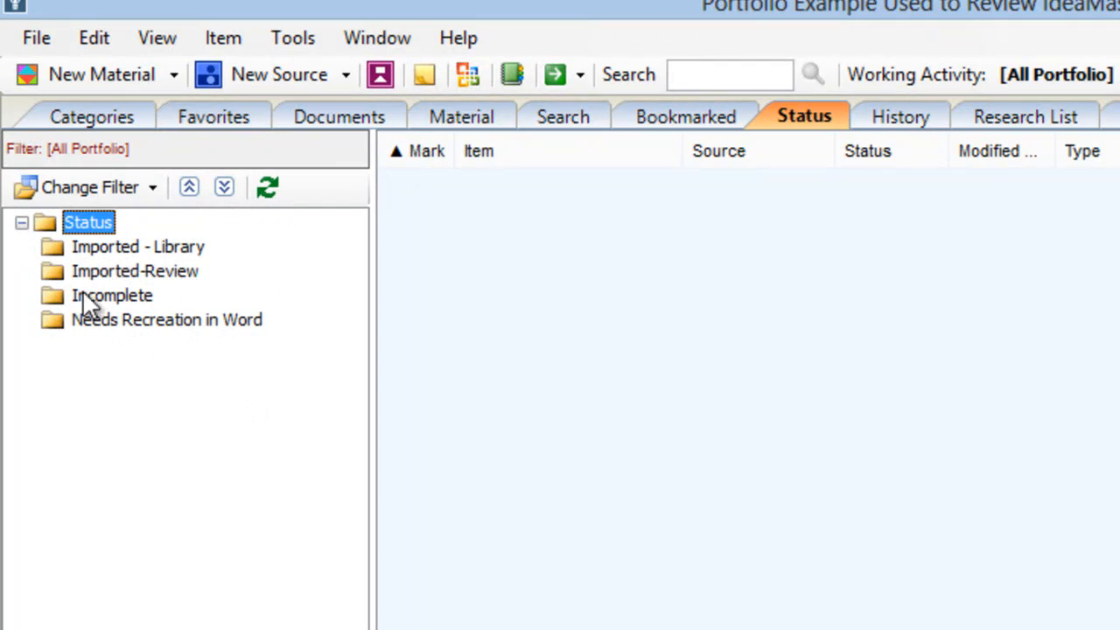
click(115, 296)
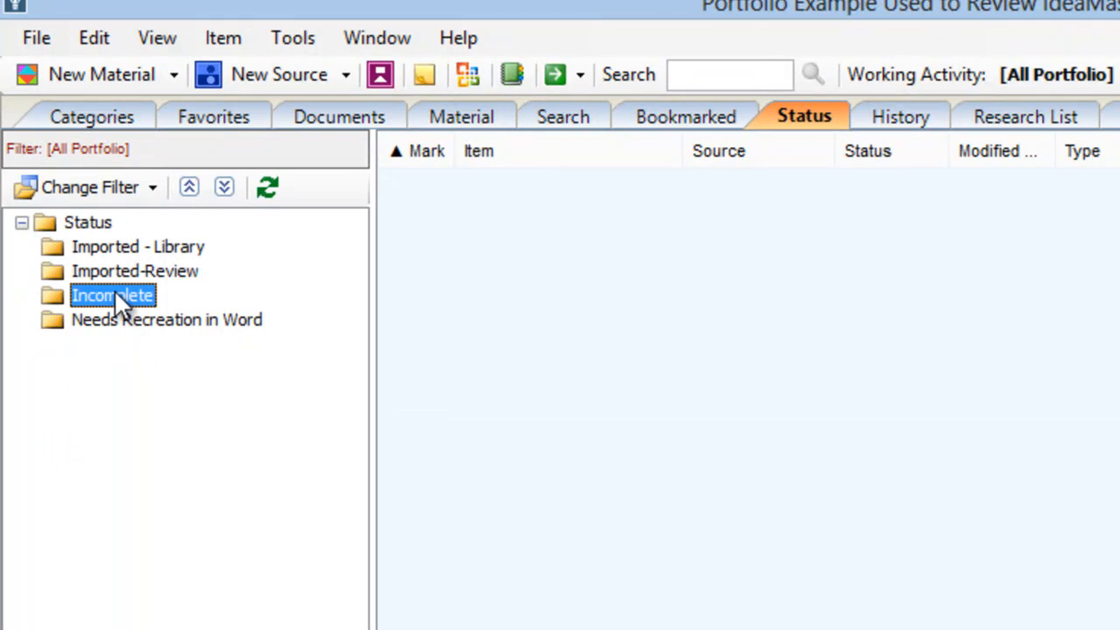
click(128, 322)
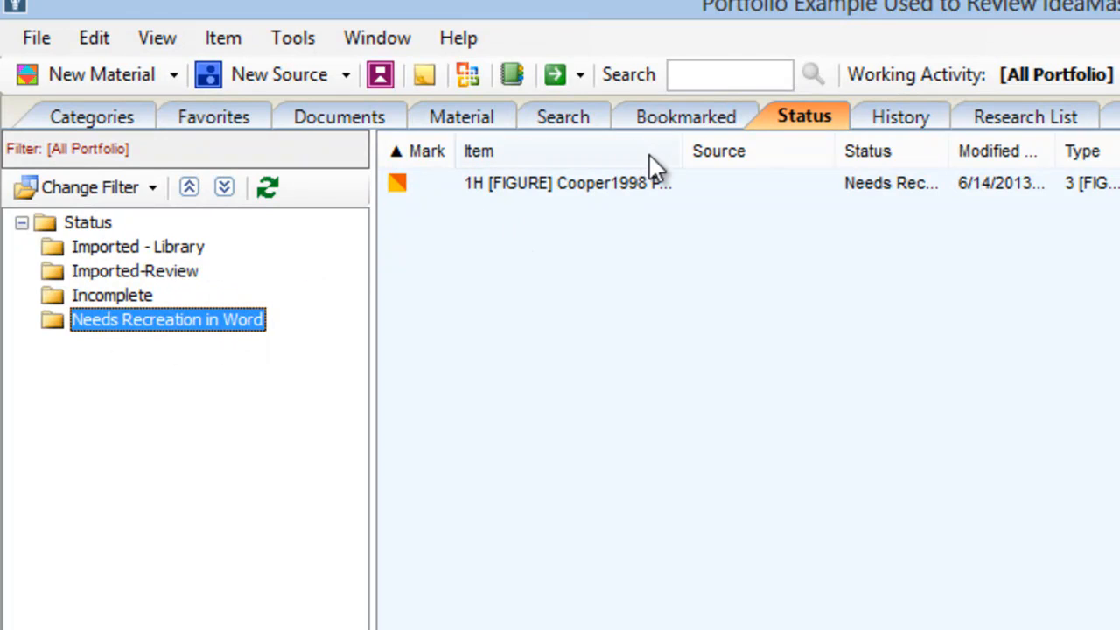
Check the bookmarked items, and bookmark the "1D [PARAGRAPH] INTRODUCTION para 01" item in the material list
click(688, 121)
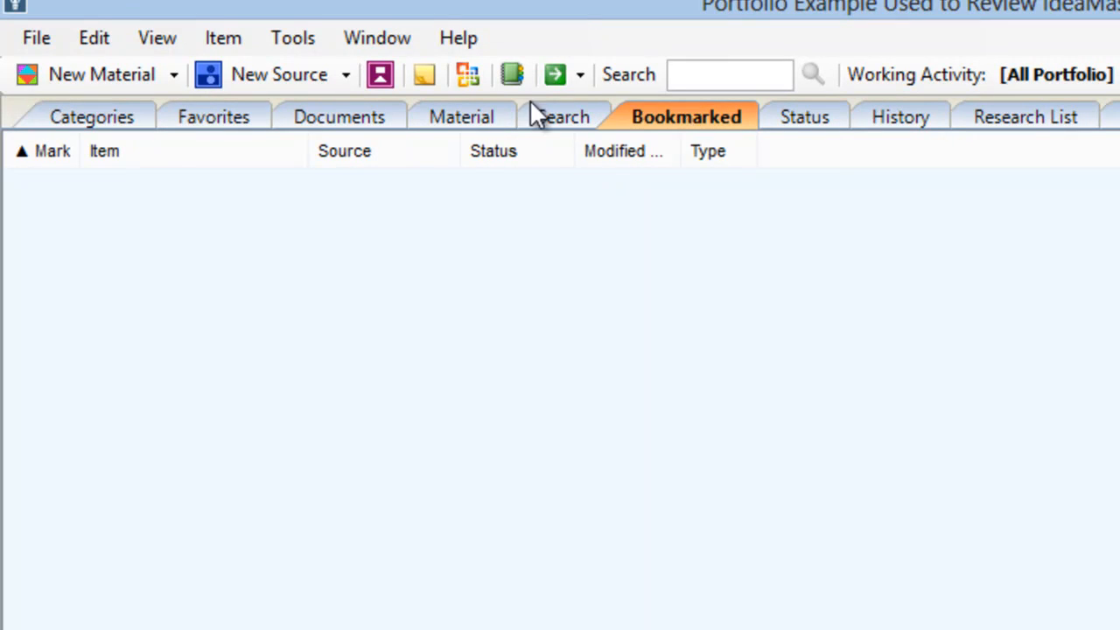
click(482, 119)
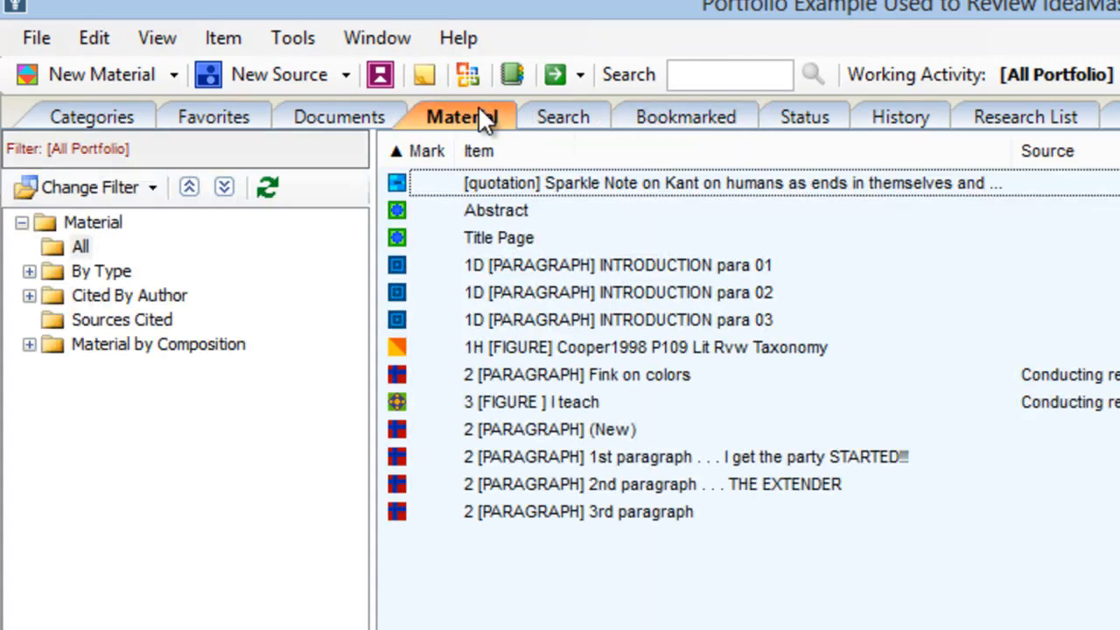
click(518, 259)
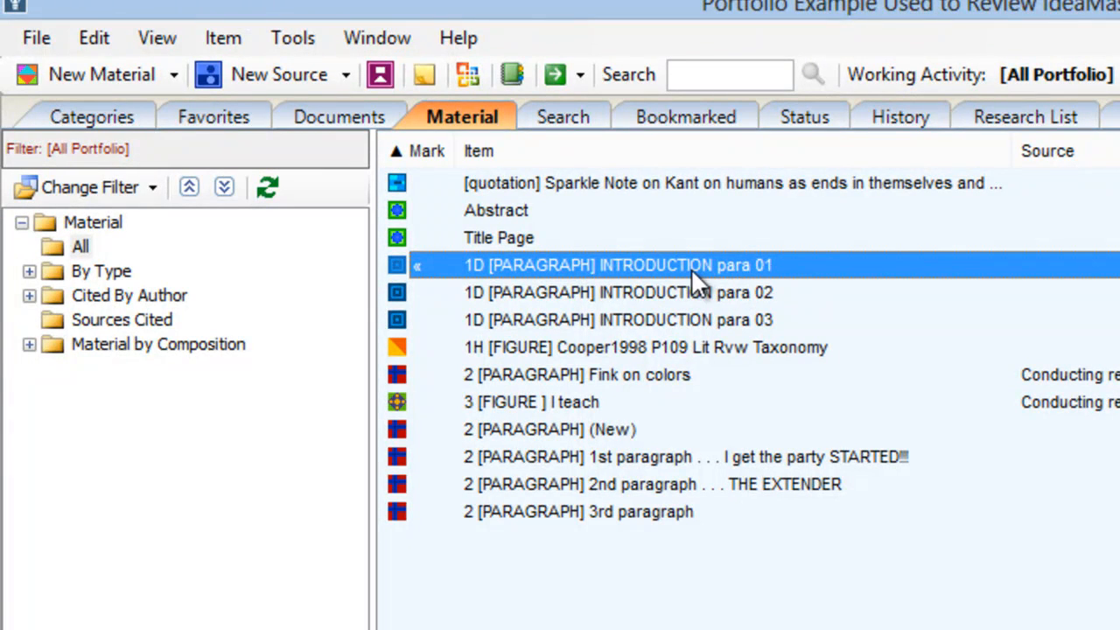
Show the bookmarked items and remove the introduction paragraph from them
click(678, 115)
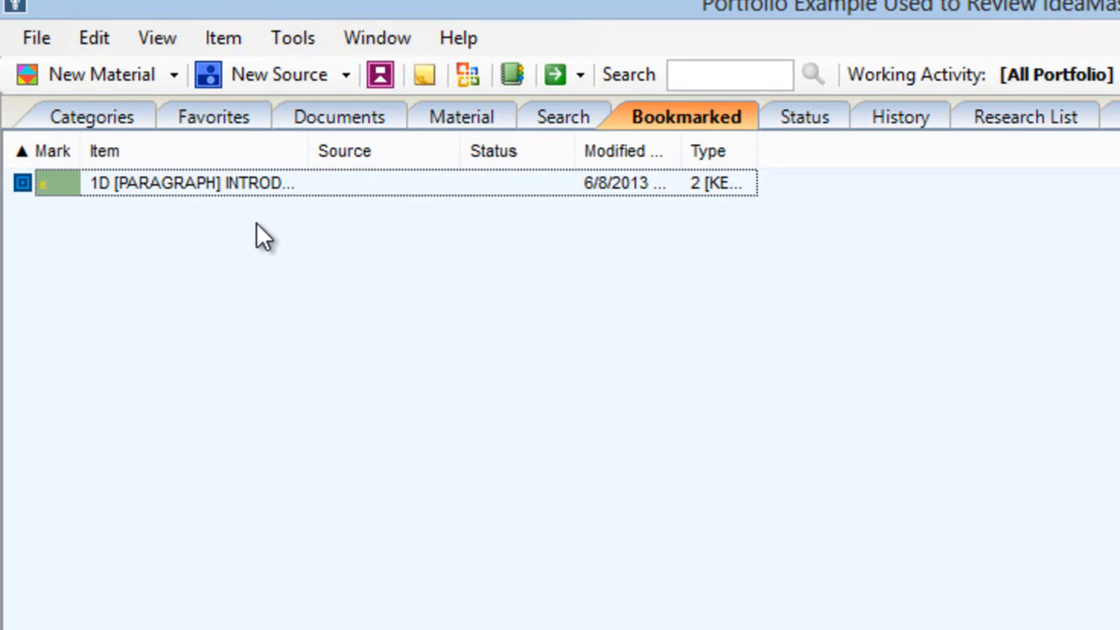
click(244, 184)
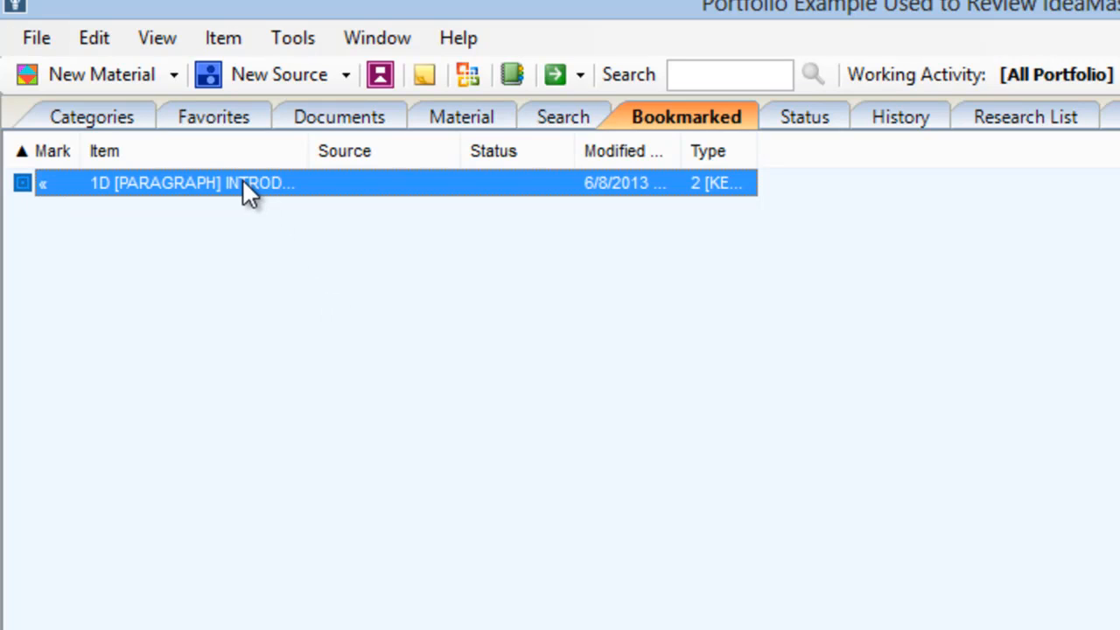
key(Delete)
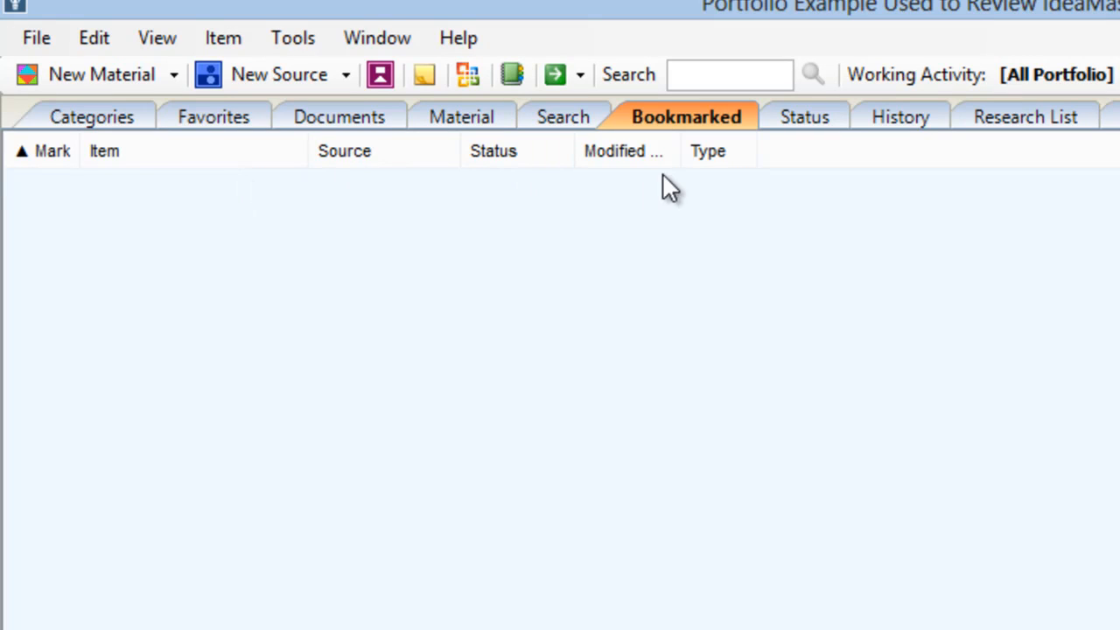
Review the portfolio's search views for saved searches, material, library sources and search results
click(540, 114)
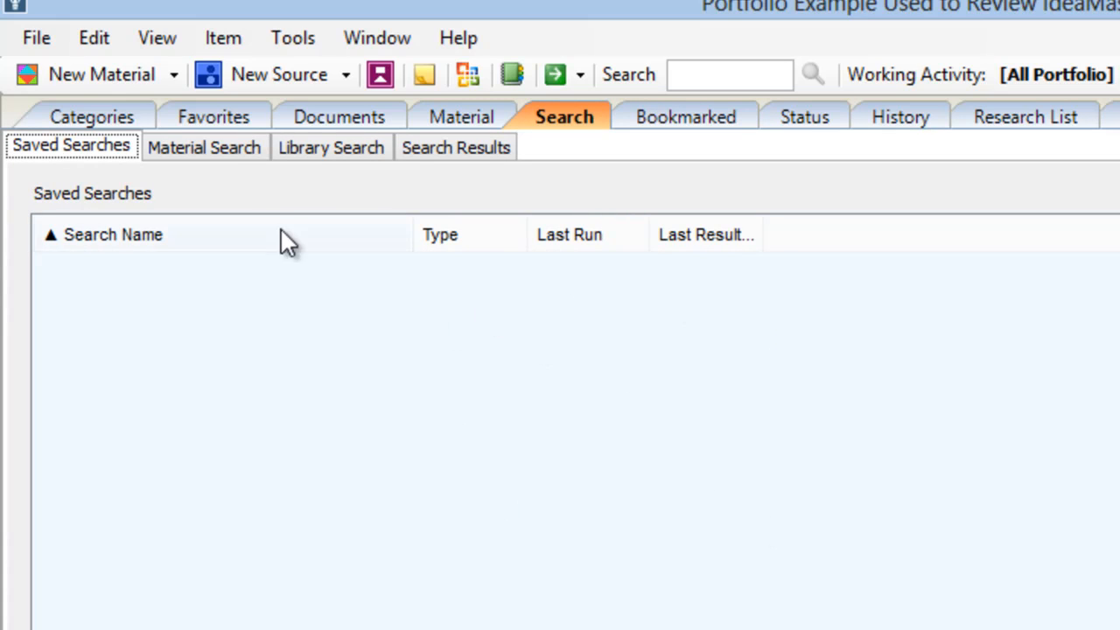
click(233, 152)
click(311, 147)
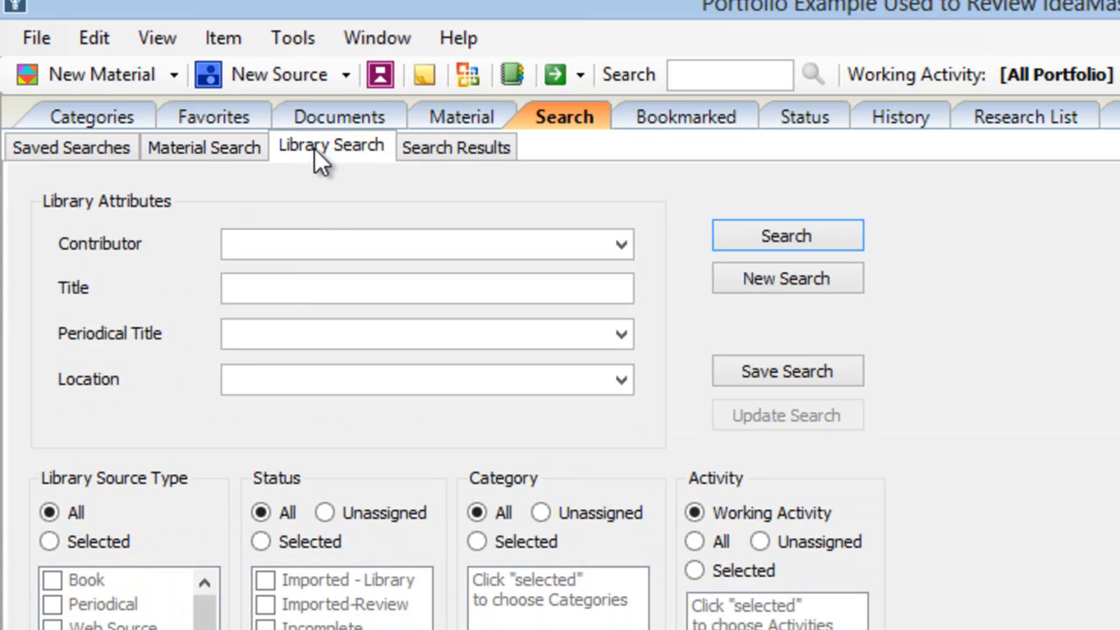
click(477, 147)
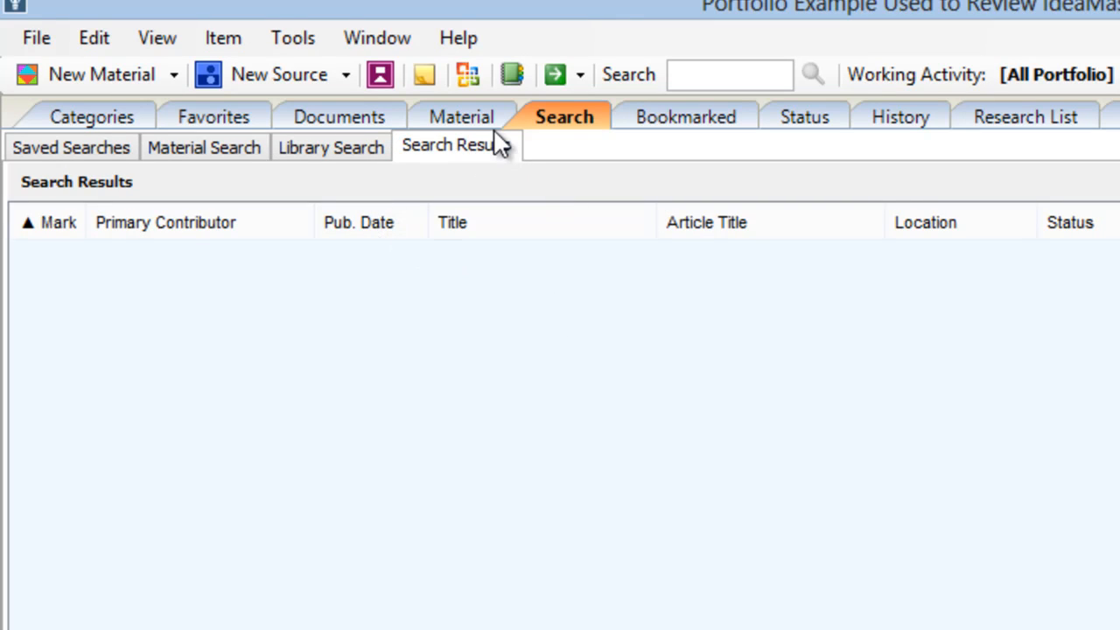
Preview the Abstract, Cooper1998 taxonomy figure, "Fink on colors" paragraph and "I teach" figure from the material list
click(455, 119)
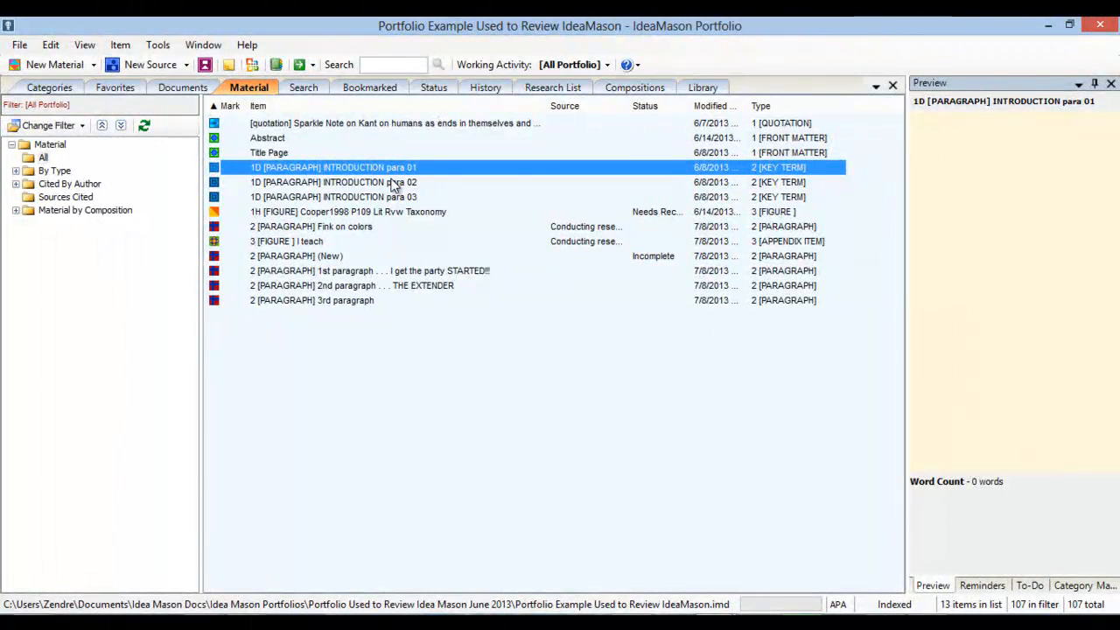
click(277, 138)
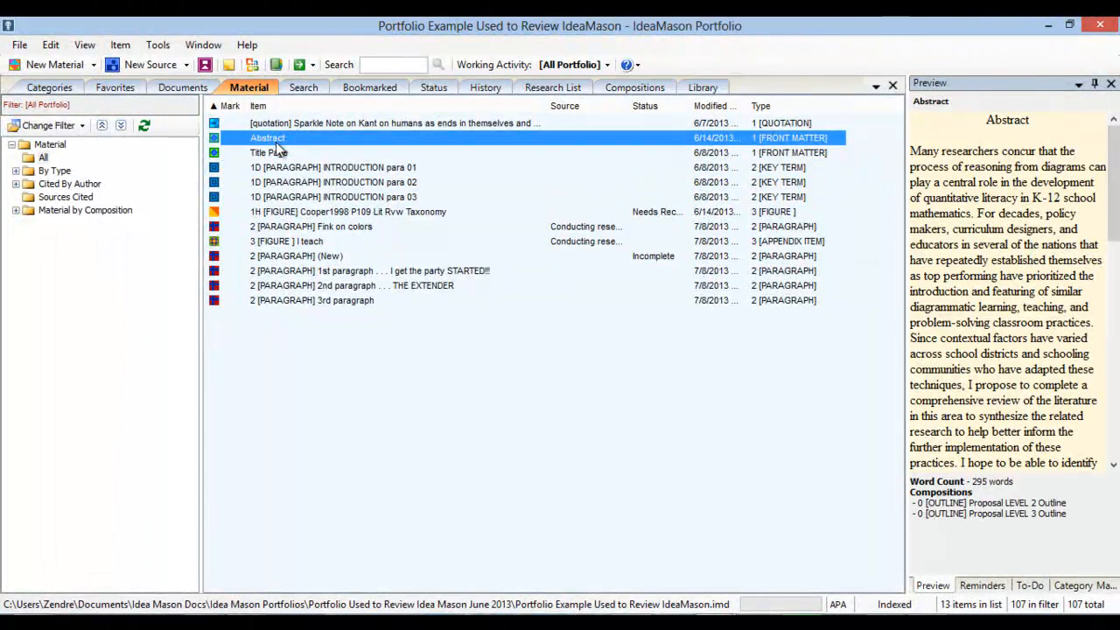
click(280, 212)
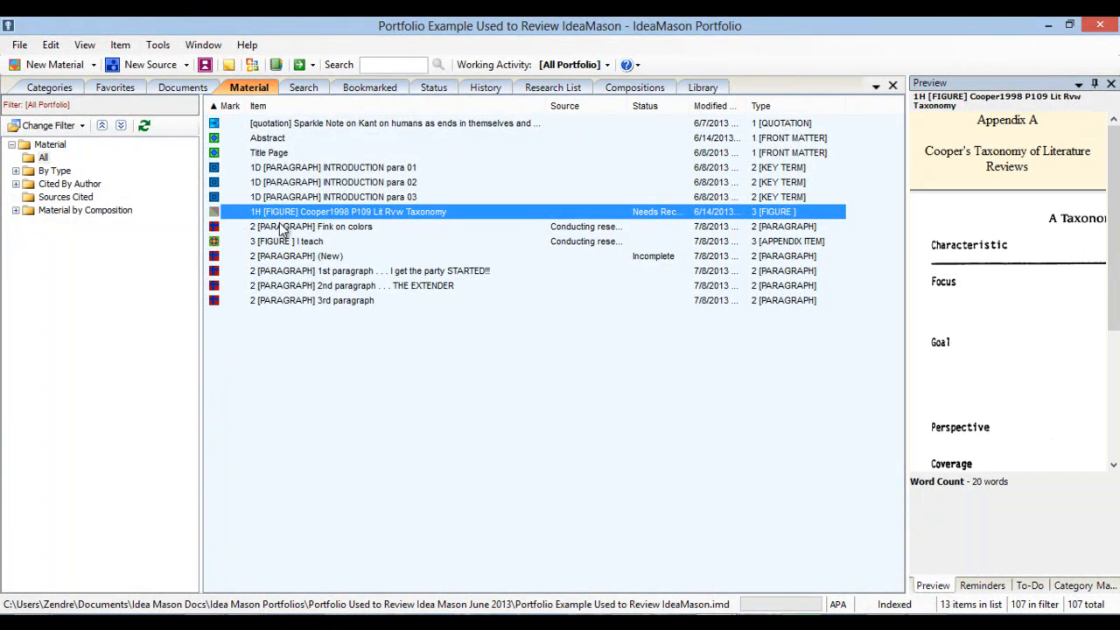
click(282, 227)
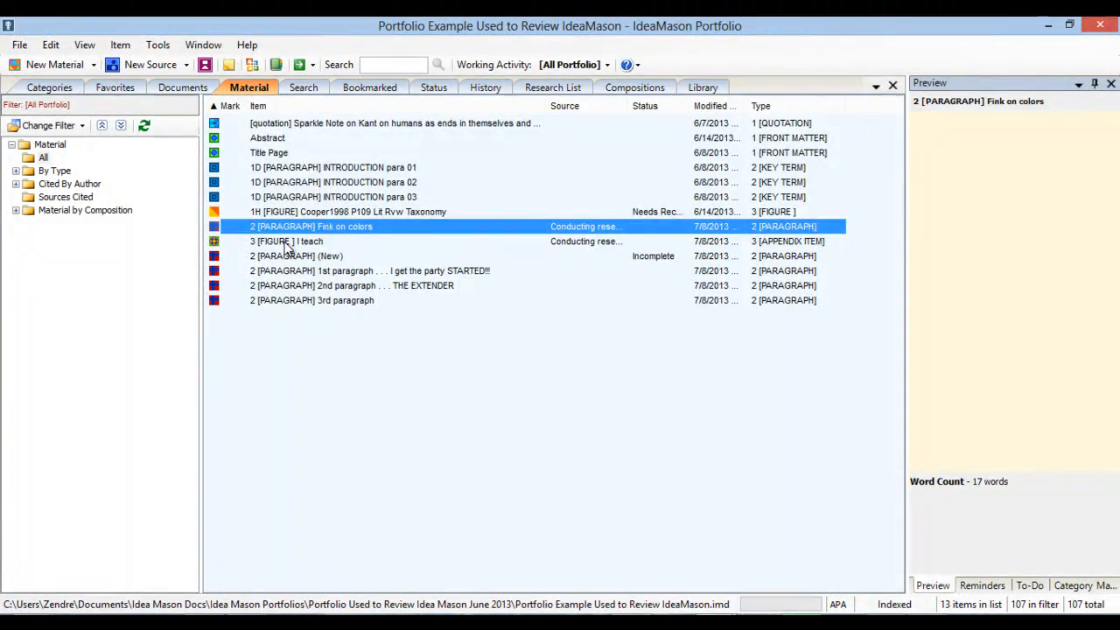
click(285, 242)
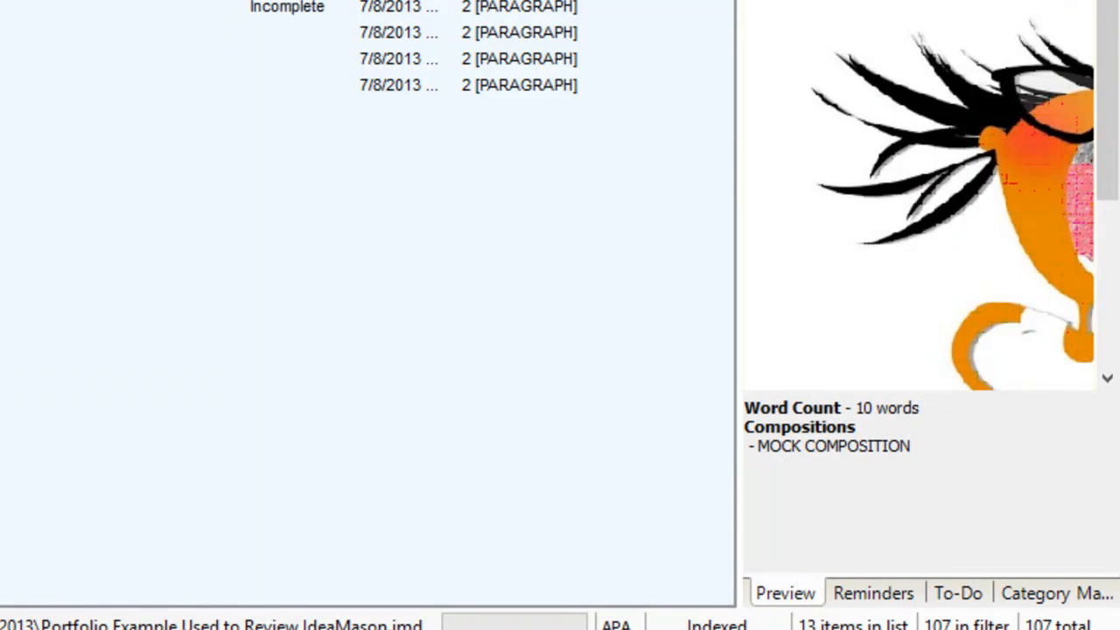
Look through the linked documents sorted by item and the favorite items, ending back at the material list
click(191, 88)
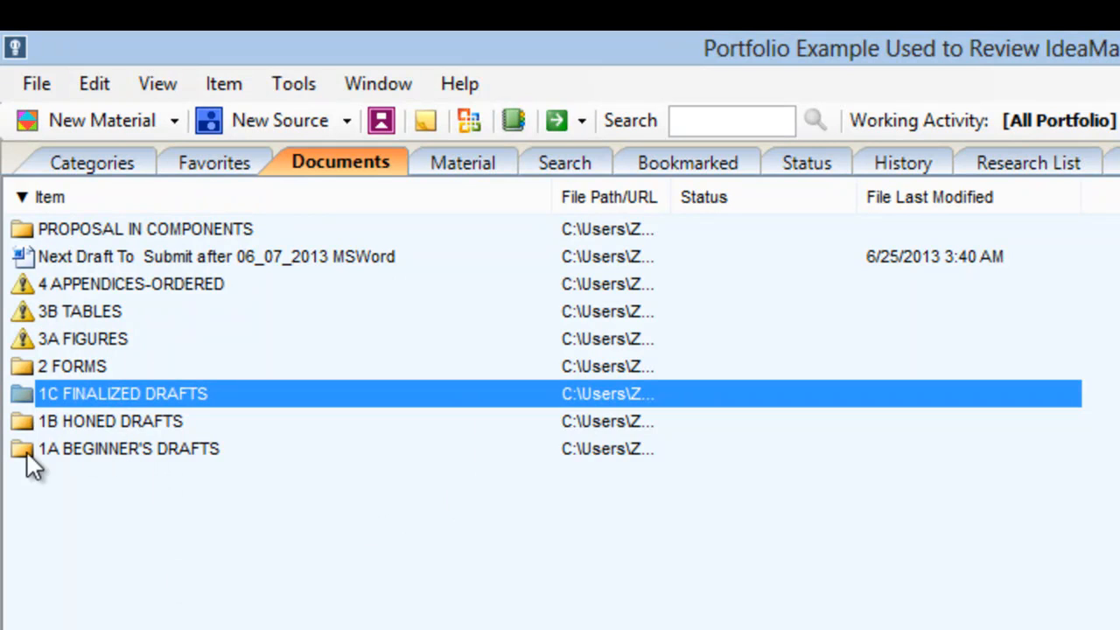
click(68, 198)
click(242, 162)
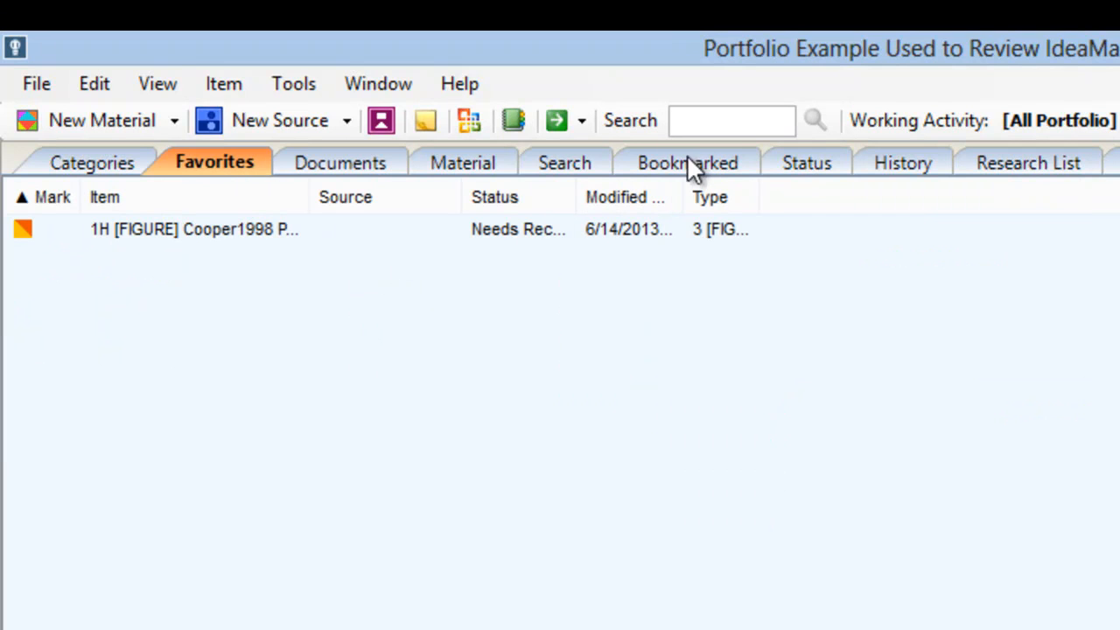
click(463, 163)
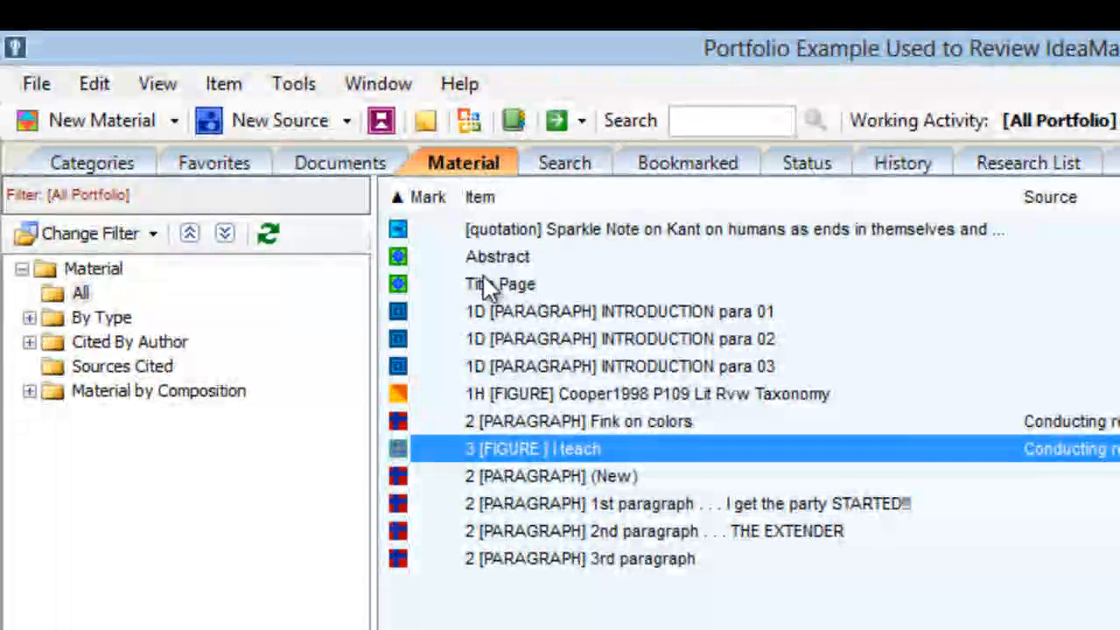
Add the Title Page to the favorites and check the favorites list for it
click(487, 285)
right_click(486, 285)
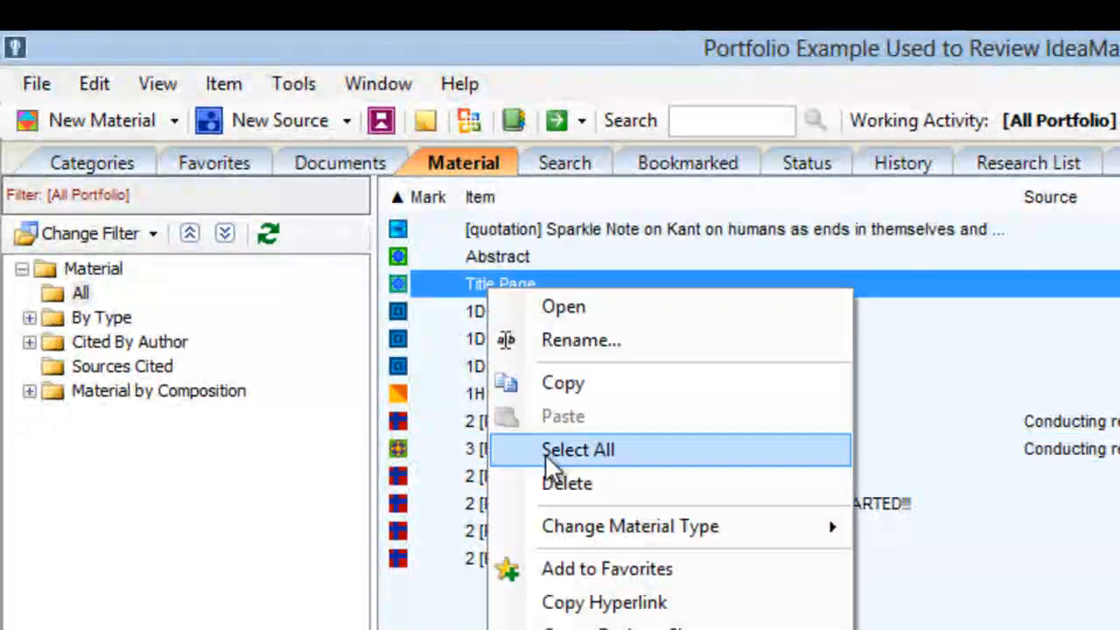
click(570, 565)
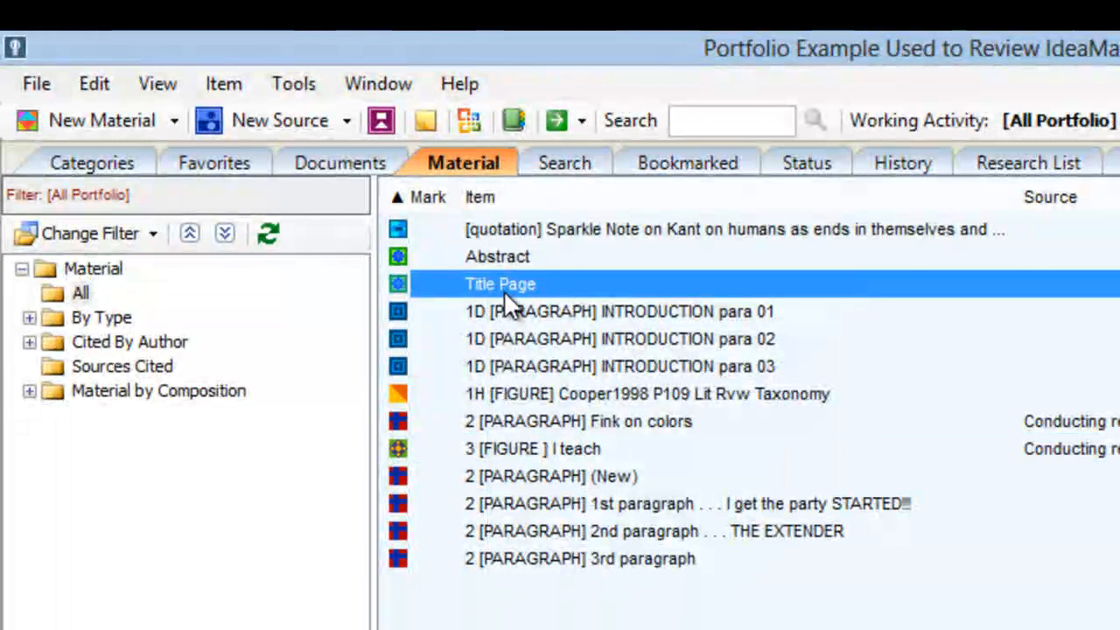
click(215, 166)
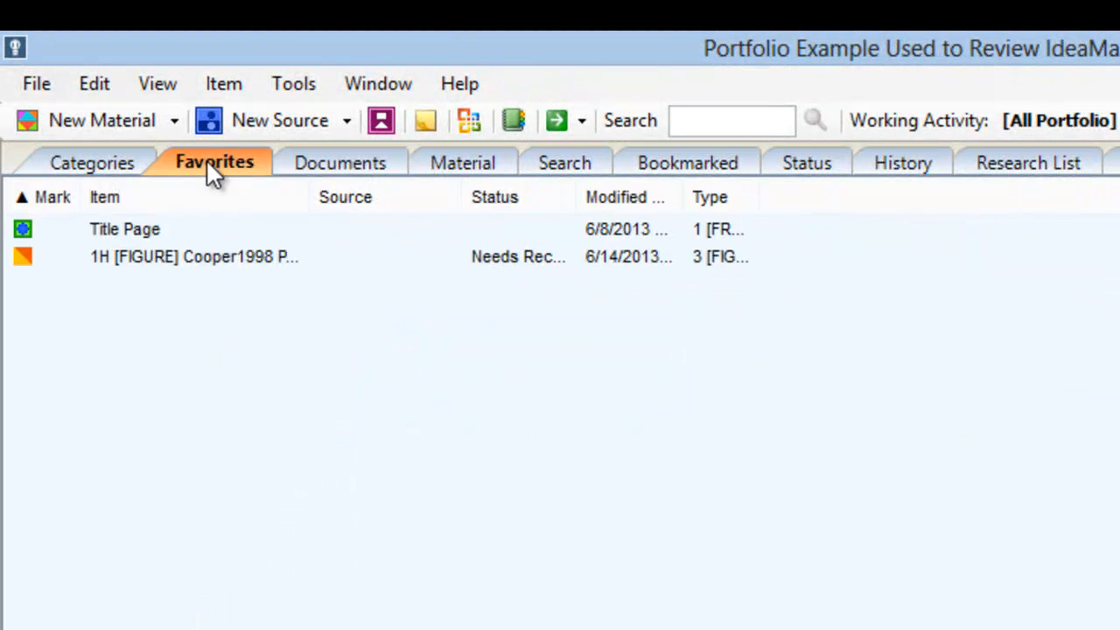
Remove the Title Page from the favorites
click(136, 225)
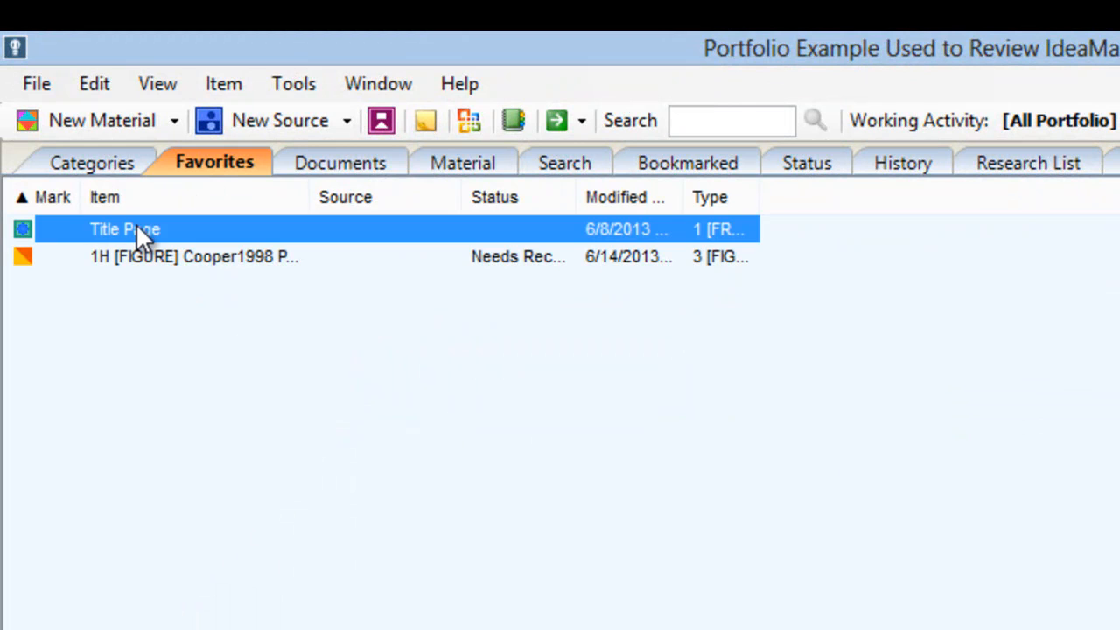
right_click(135, 225)
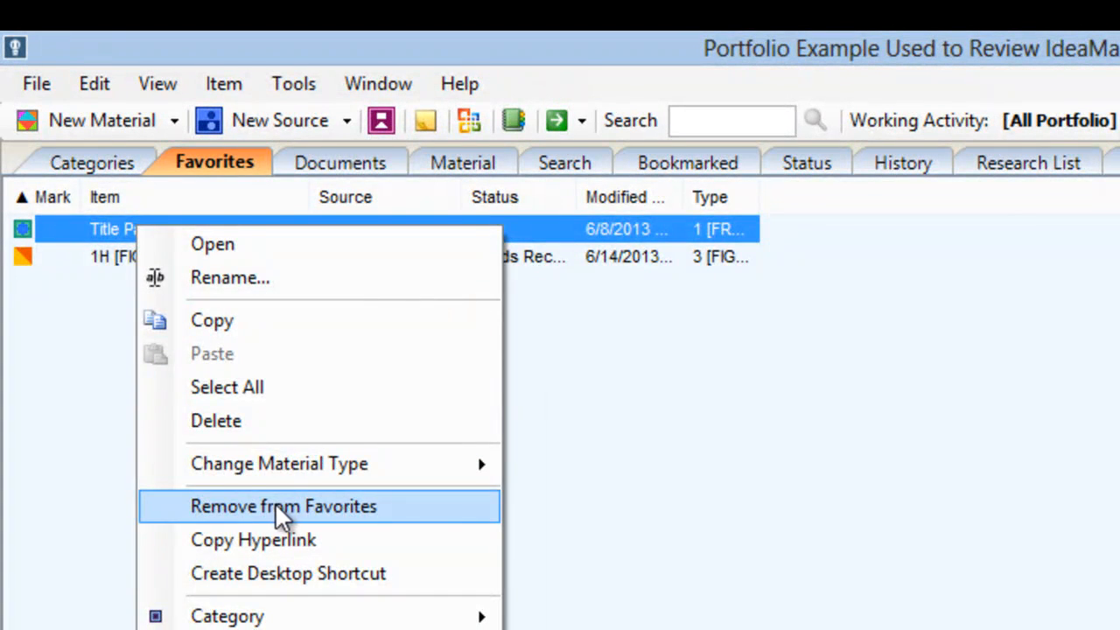
click(277, 506)
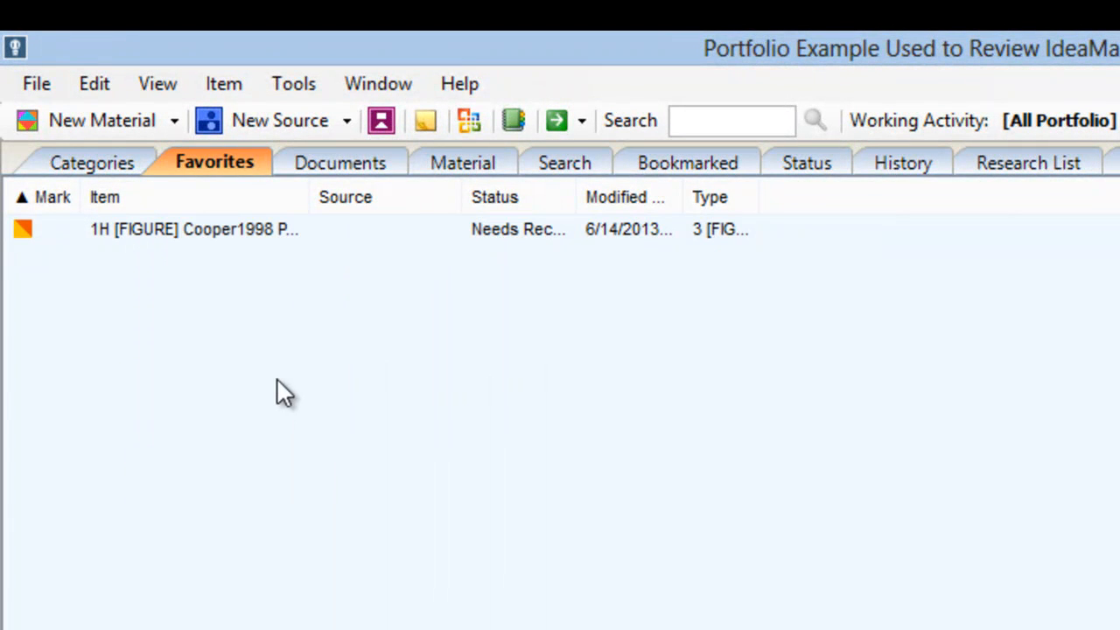
Assign the Title Page in the material list to the Done category
click(77, 166)
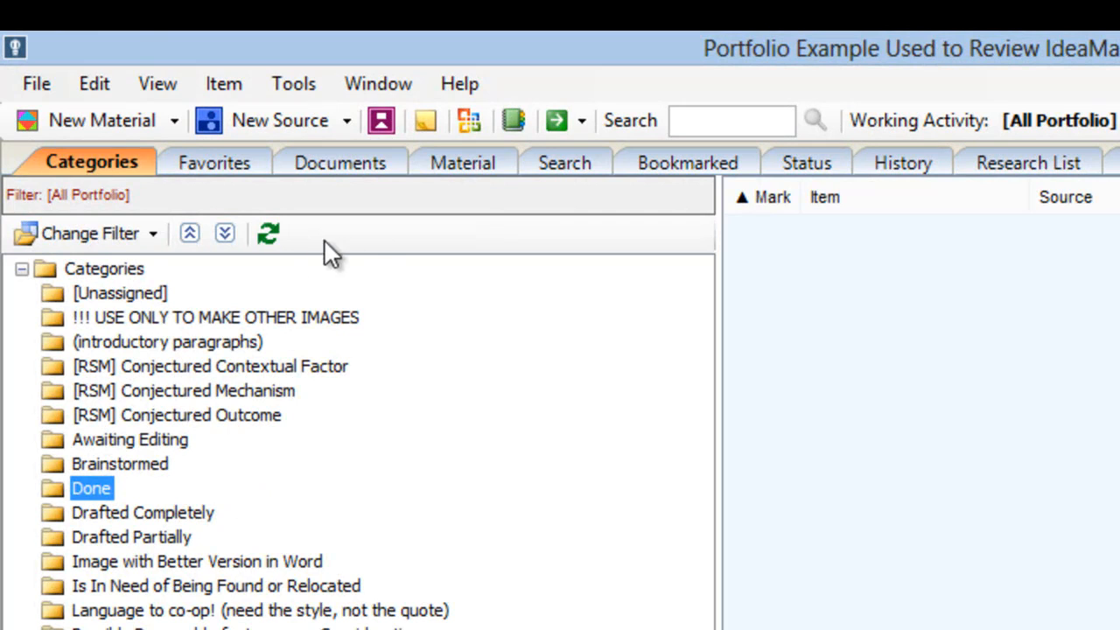
click(464, 162)
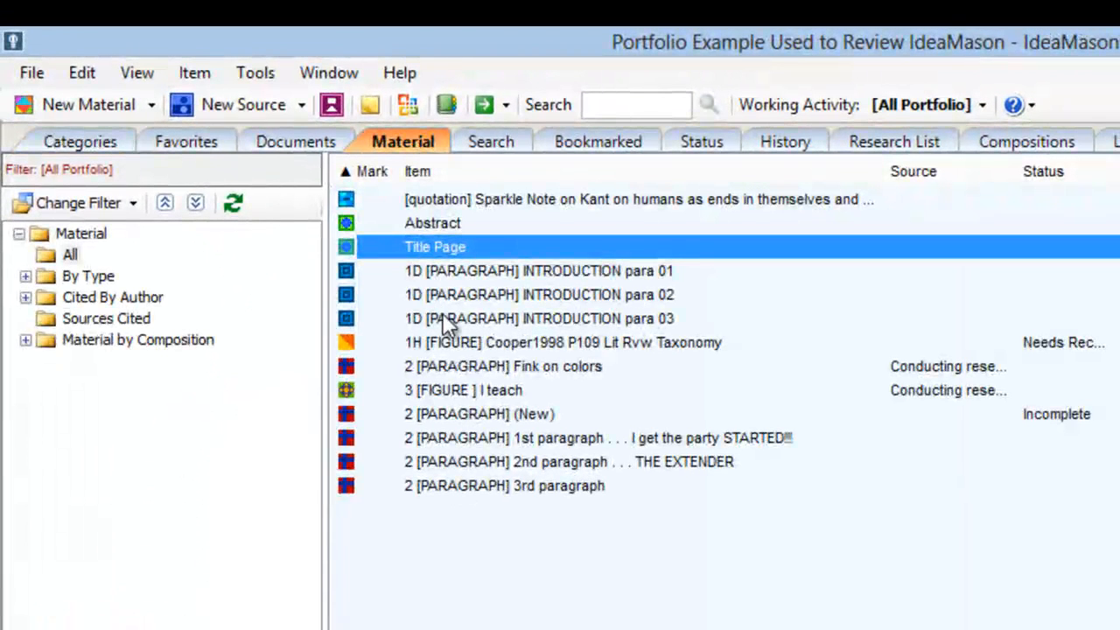
right_click(453, 246)
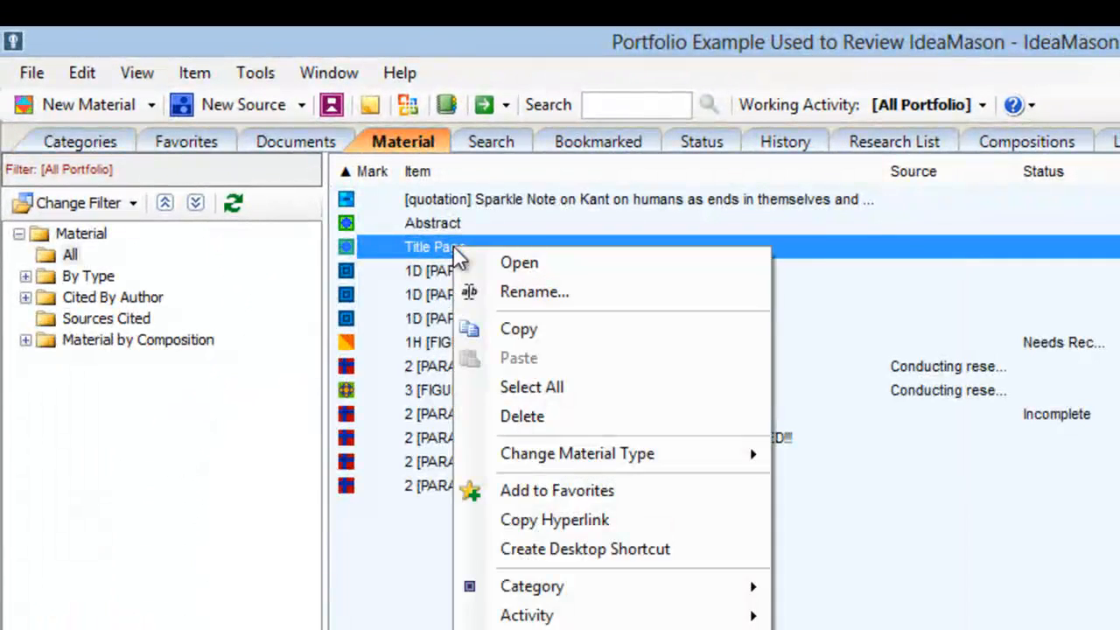
mouse_move(678, 596)
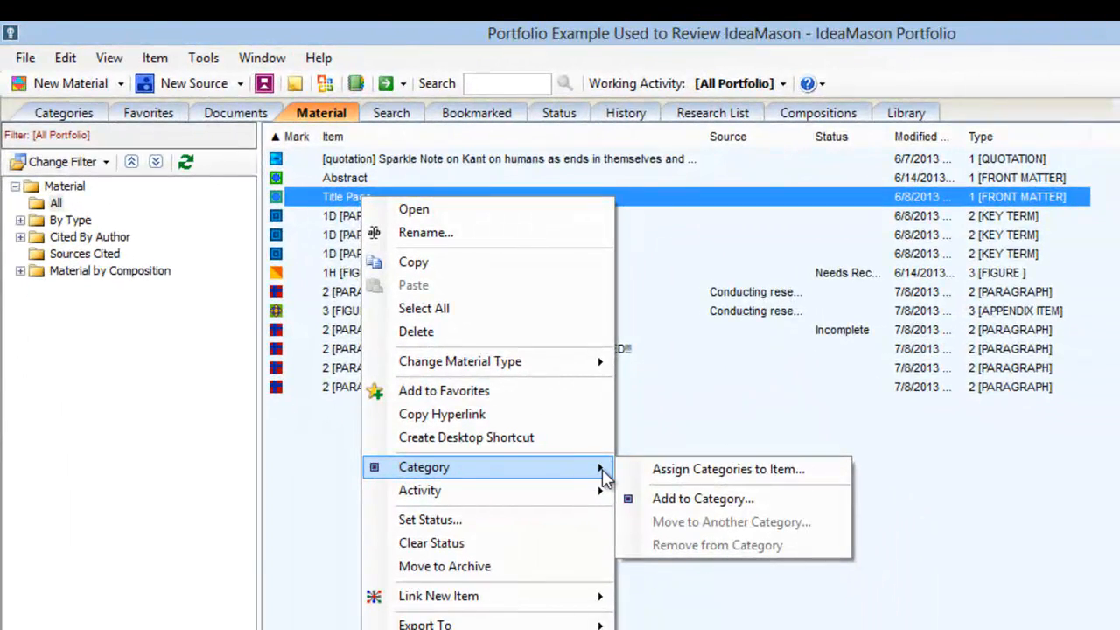
click(652, 475)
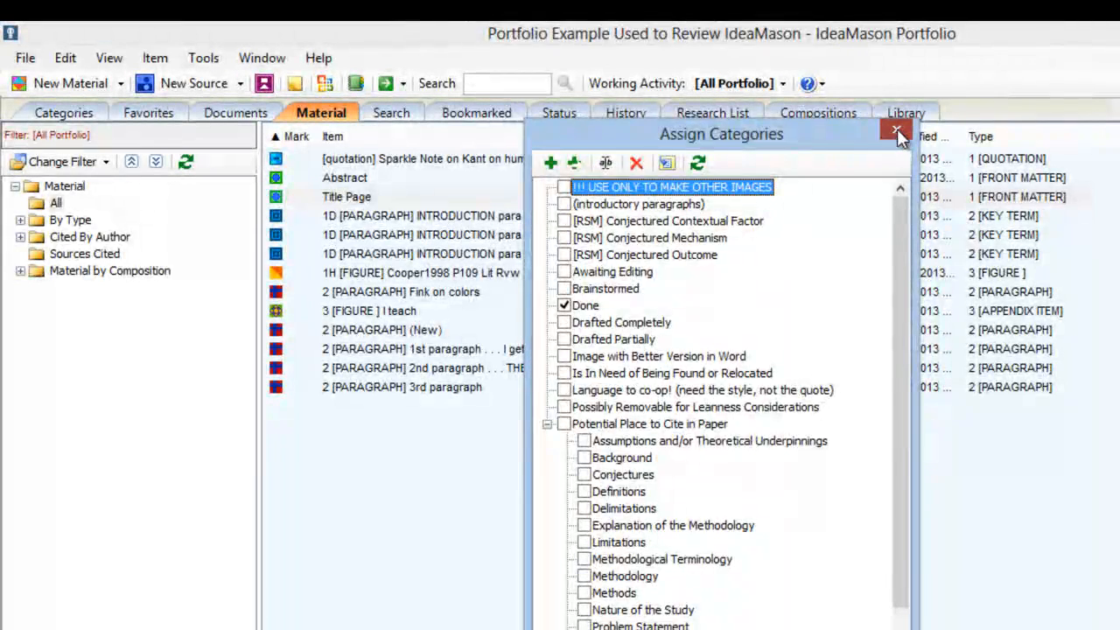
click(897, 130)
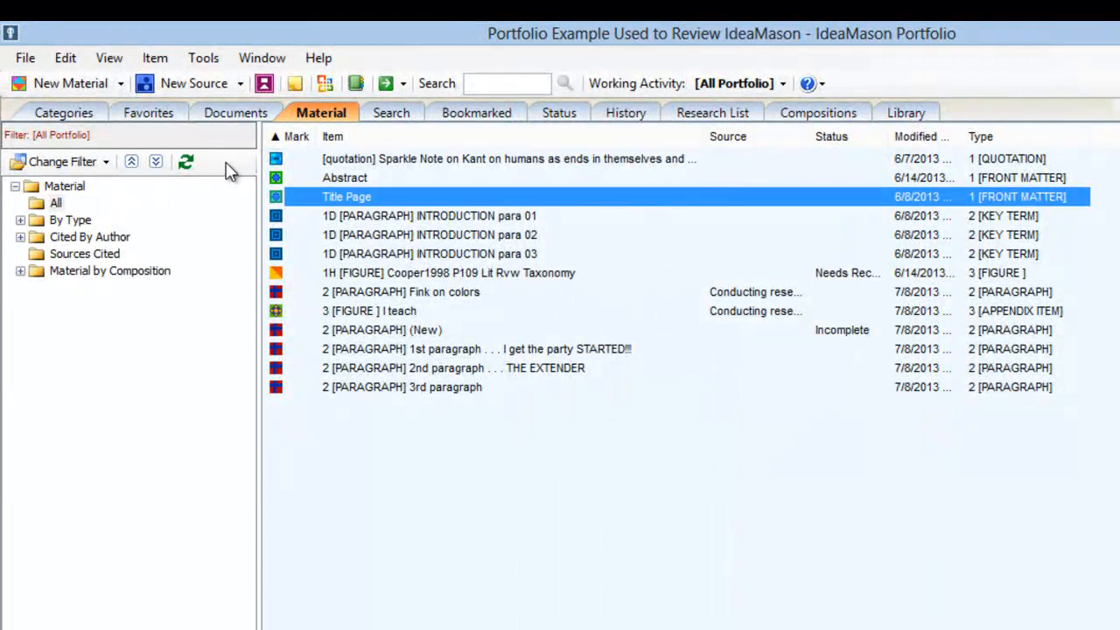
Look through the Done, Brainstormed, Drafted Completely and Drafted Partially categories and show the Category Manager
click(63, 113)
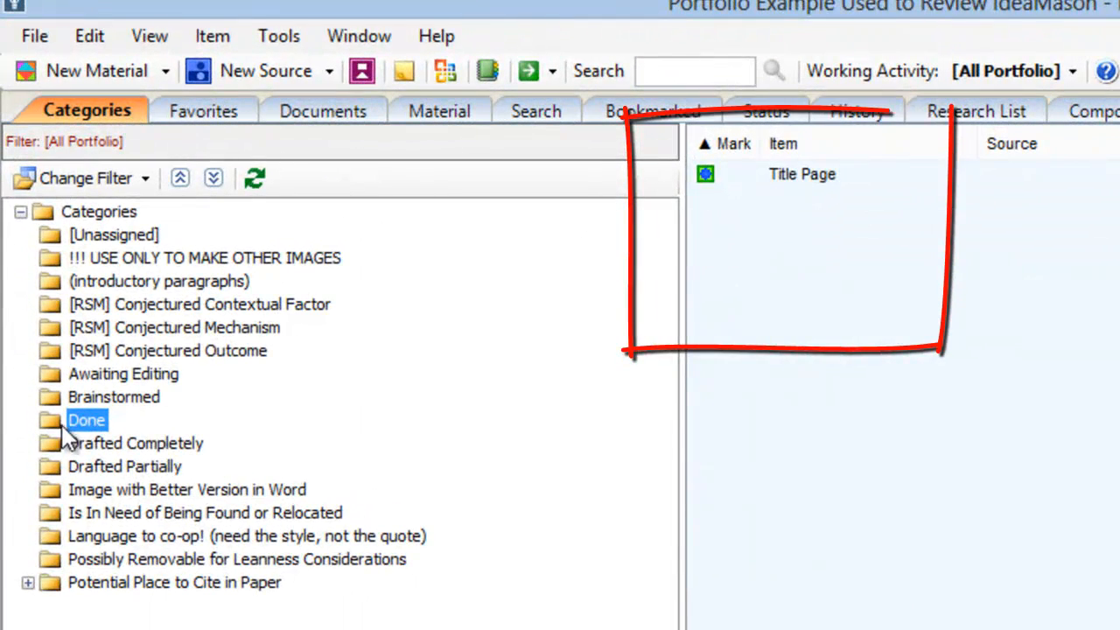
click(83, 401)
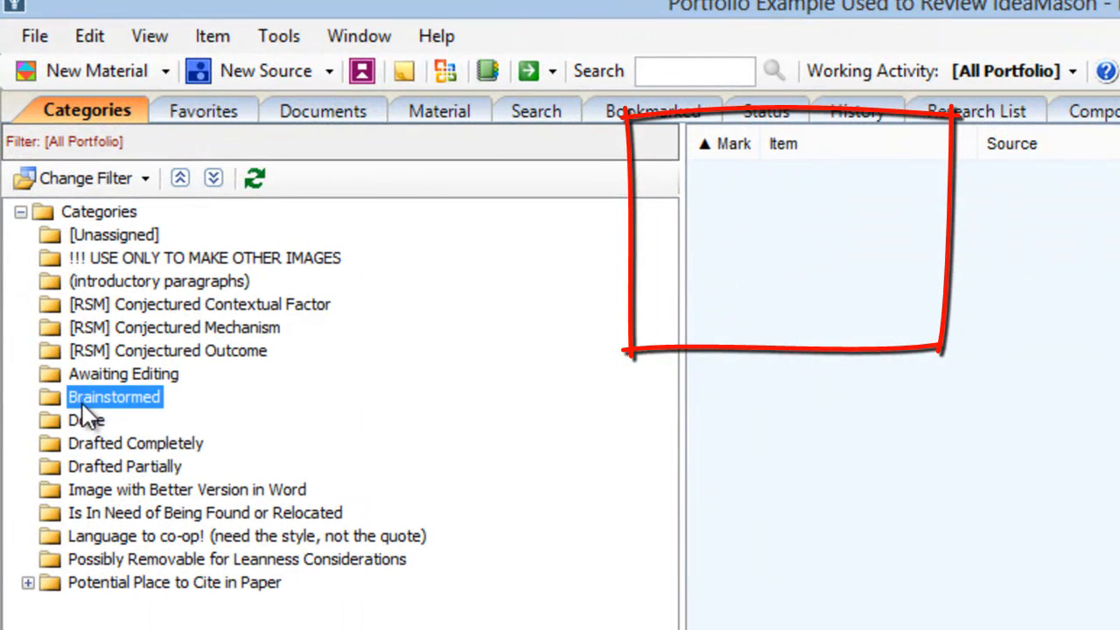
click(86, 418)
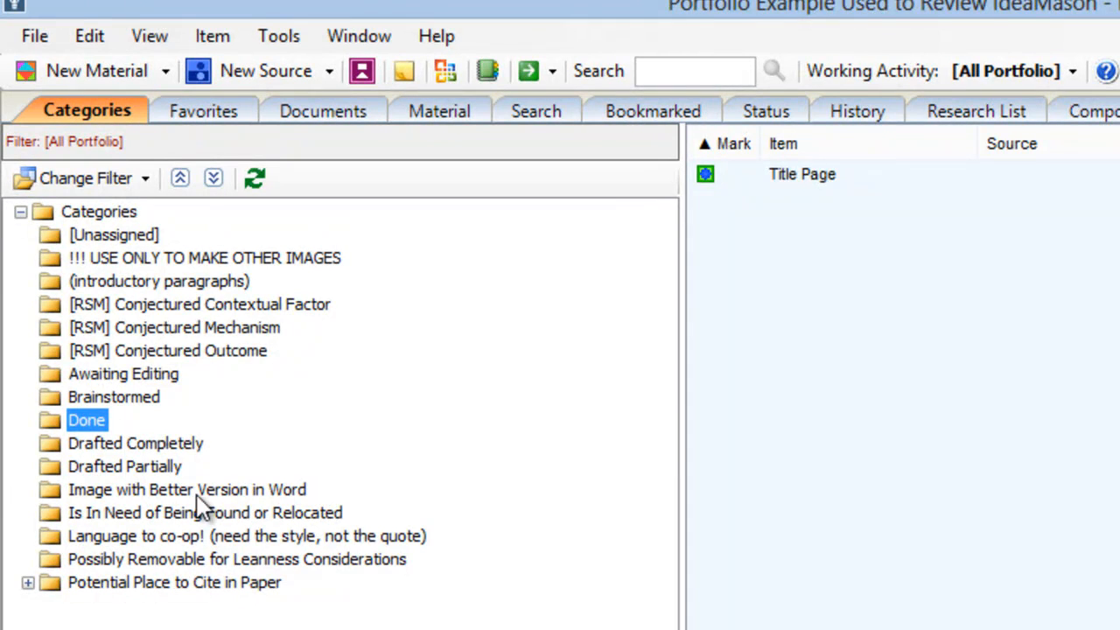
click(180, 445)
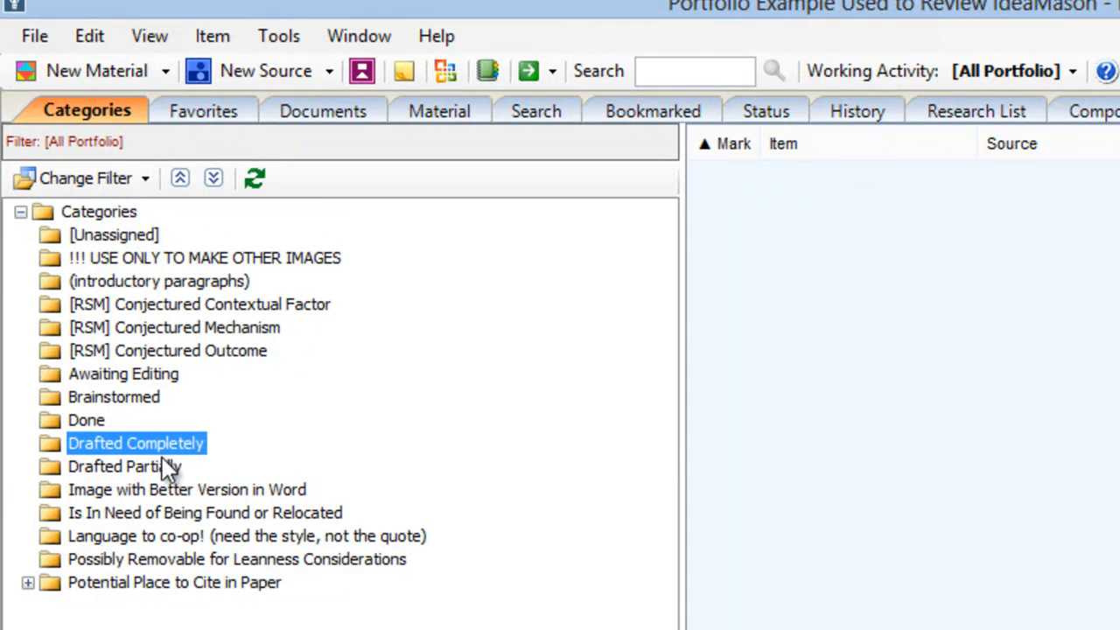
click(162, 466)
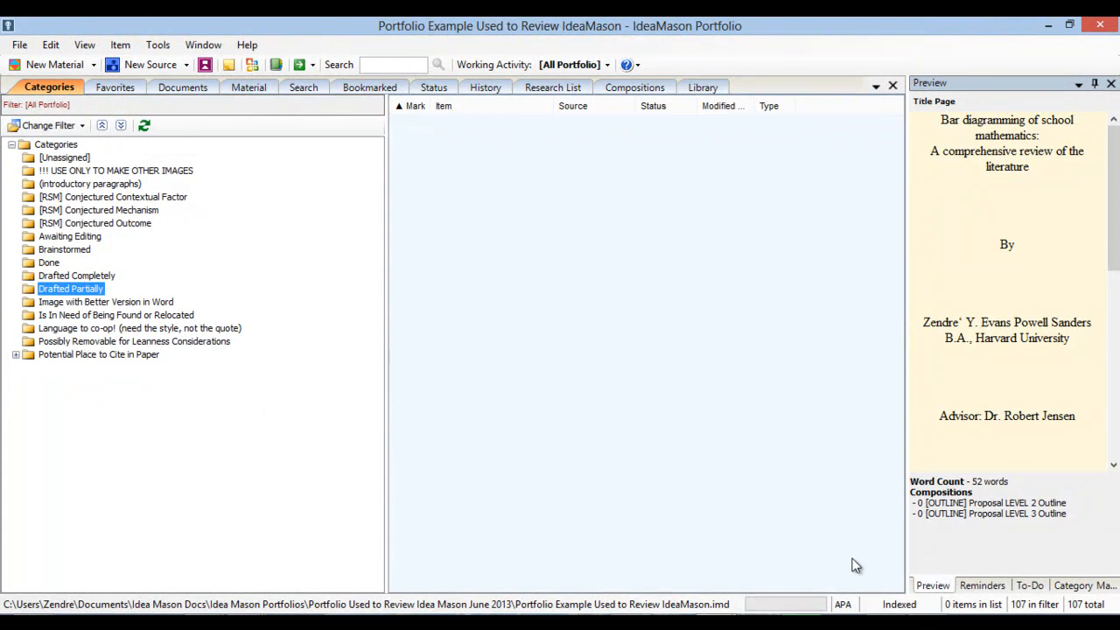
click(1083, 586)
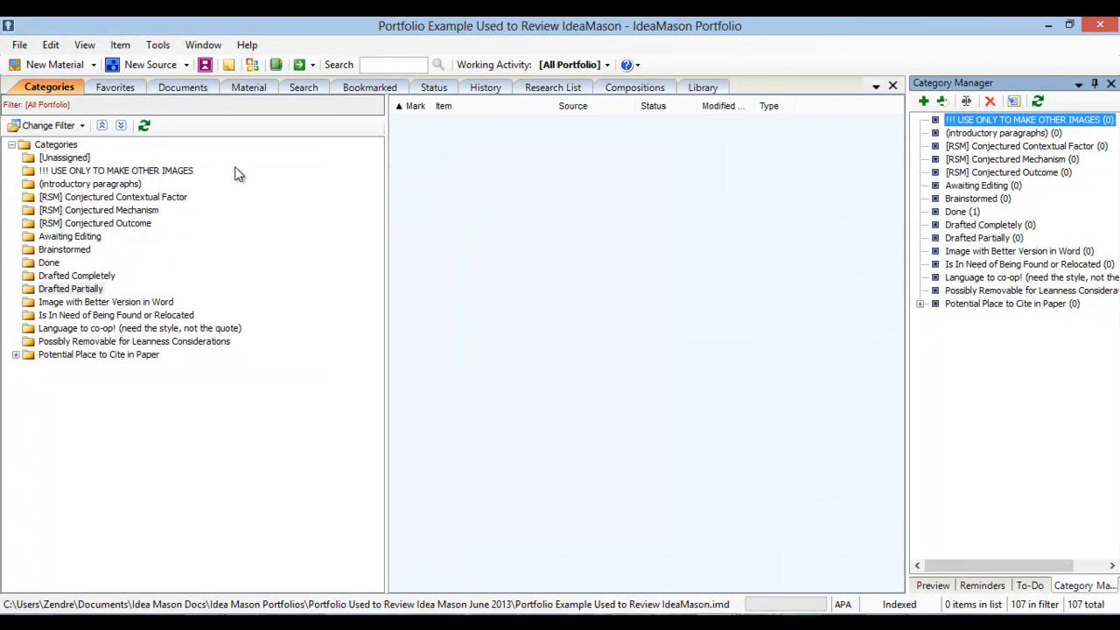
Go through the Favorites, Documents, Material, Search, Bookmarked, Status and History views in turn
click(123, 90)
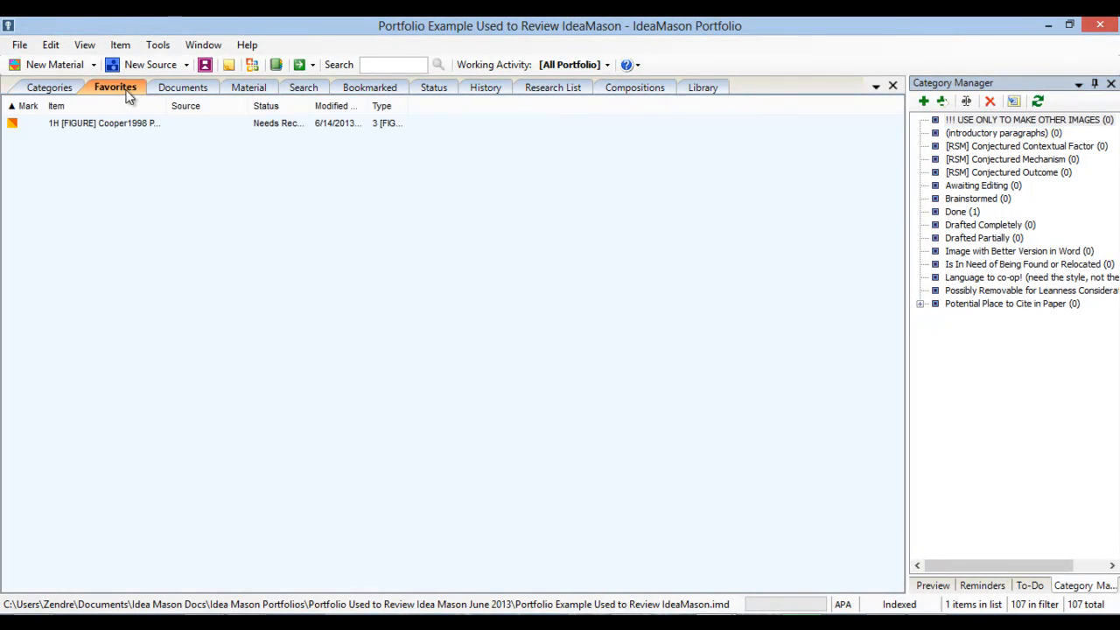
click(170, 88)
click(245, 91)
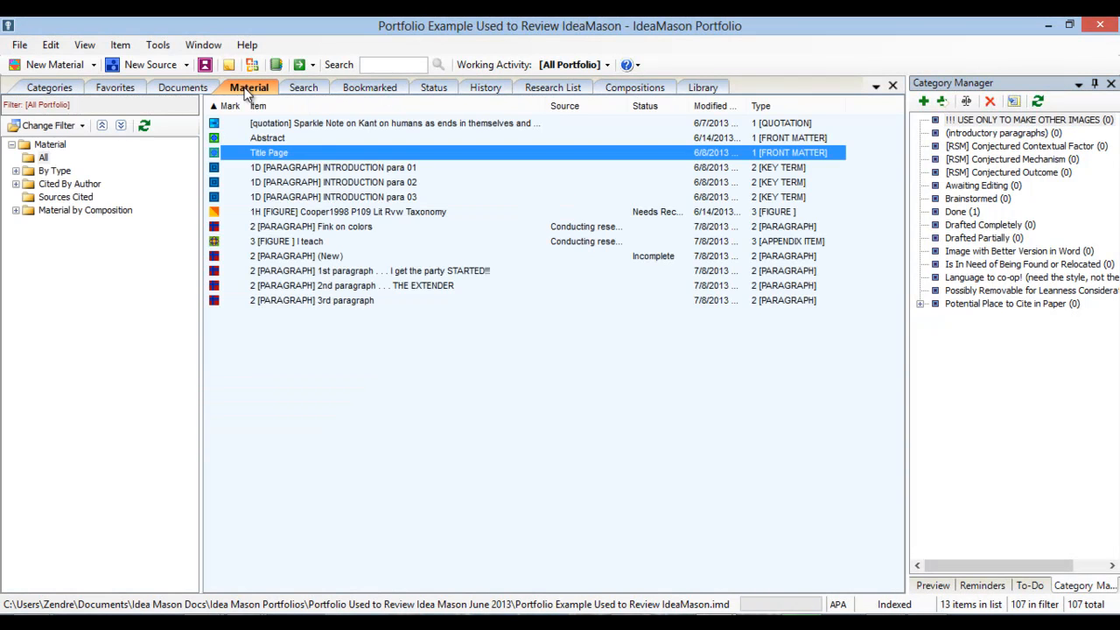
click(304, 88)
click(371, 88)
click(436, 89)
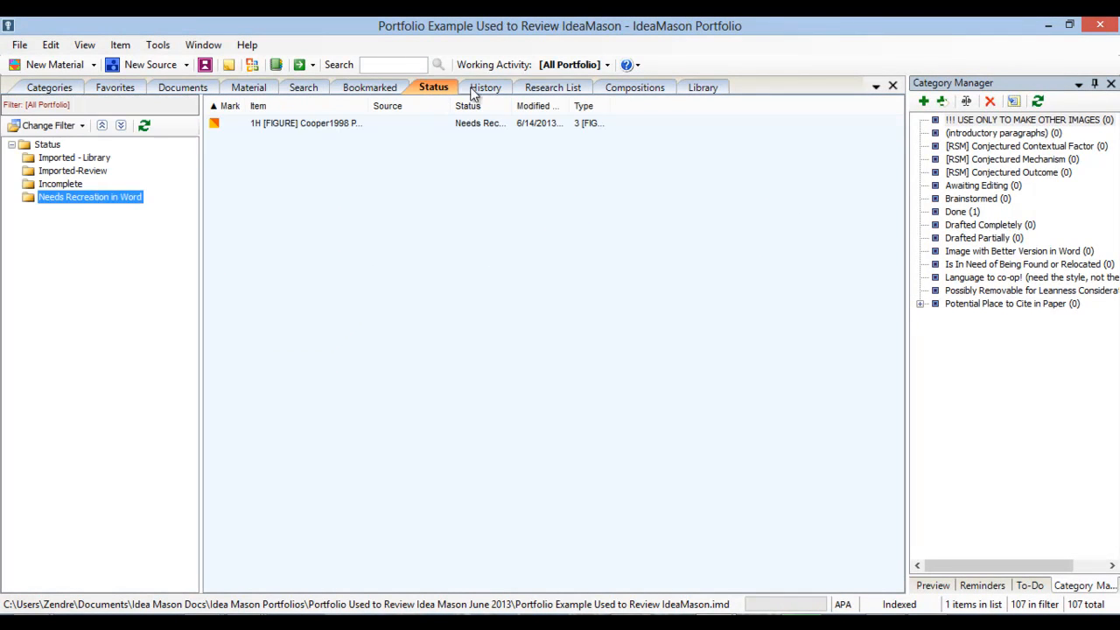
click(482, 89)
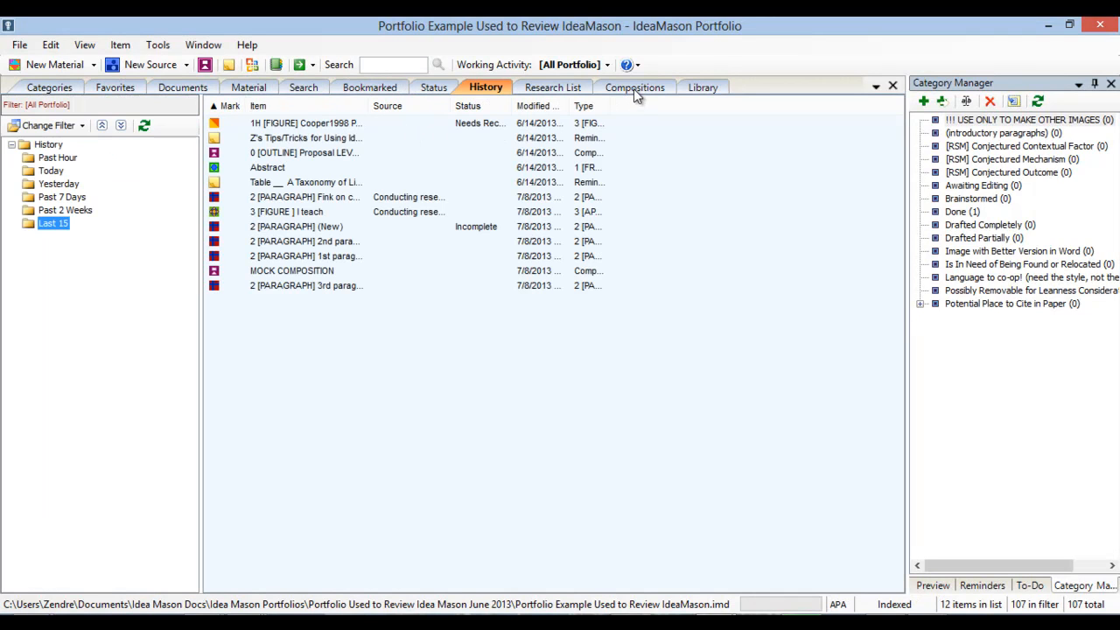
Dock the Compositions view beside the other views and the Library view below them, resizing both panes to leave more room for History
drag(638, 87, 480, 334)
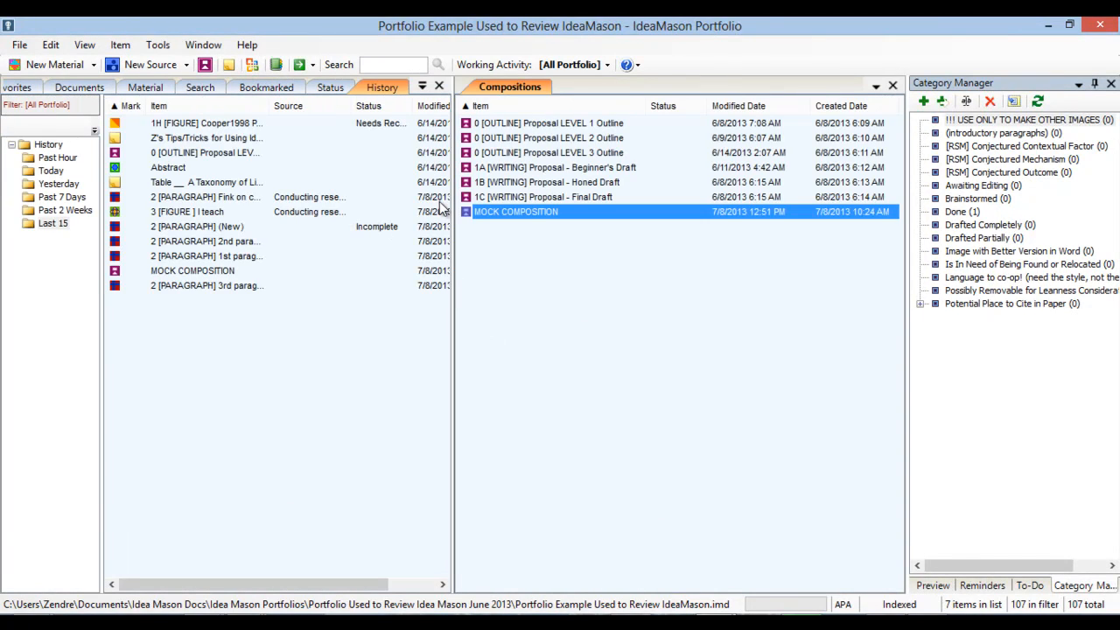
drag(455, 197, 650, 211)
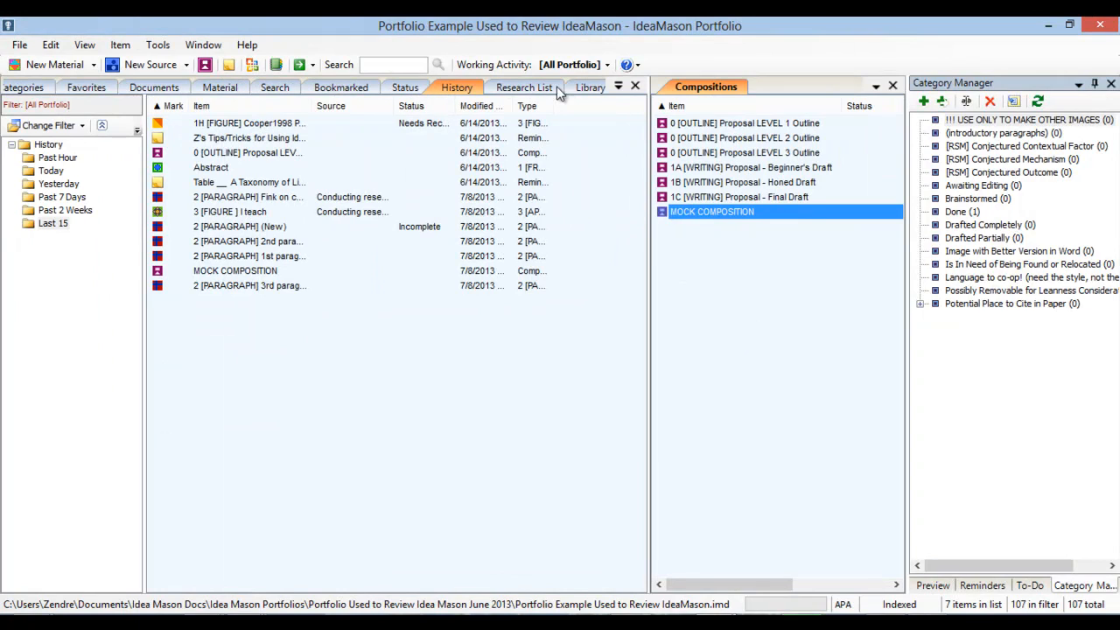
click(580, 88)
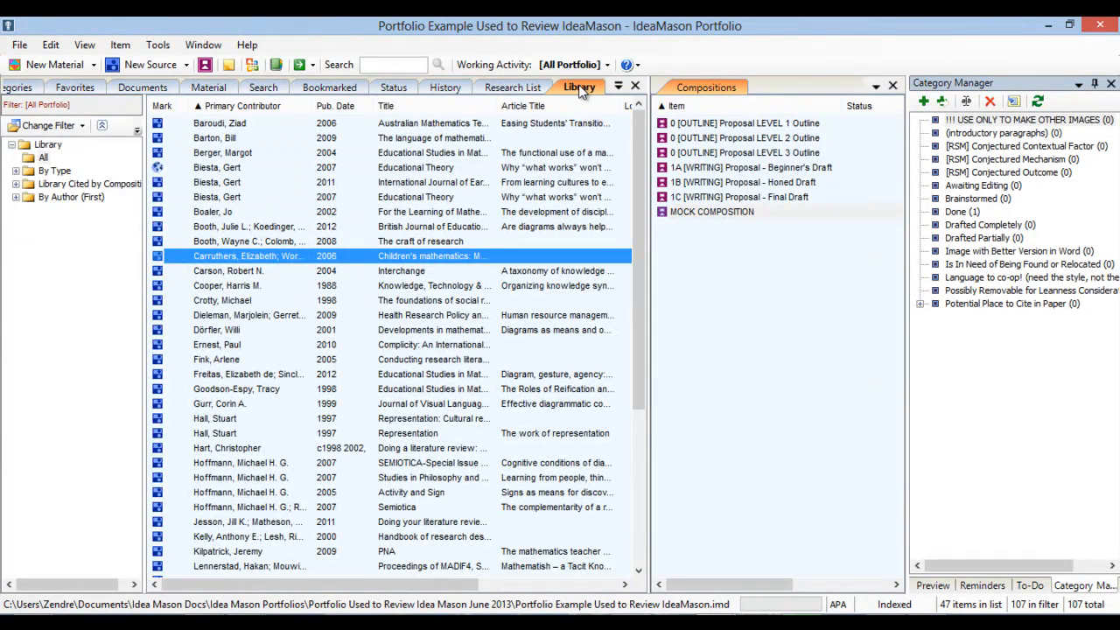
drag(581, 90, 325, 367)
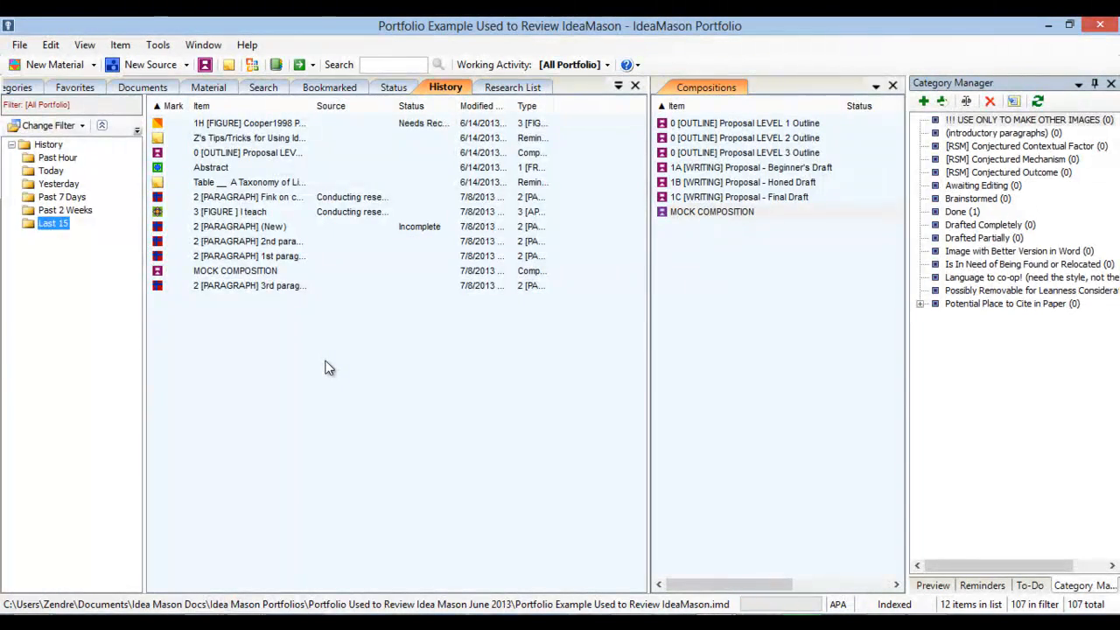
drag(290, 335, 295, 408)
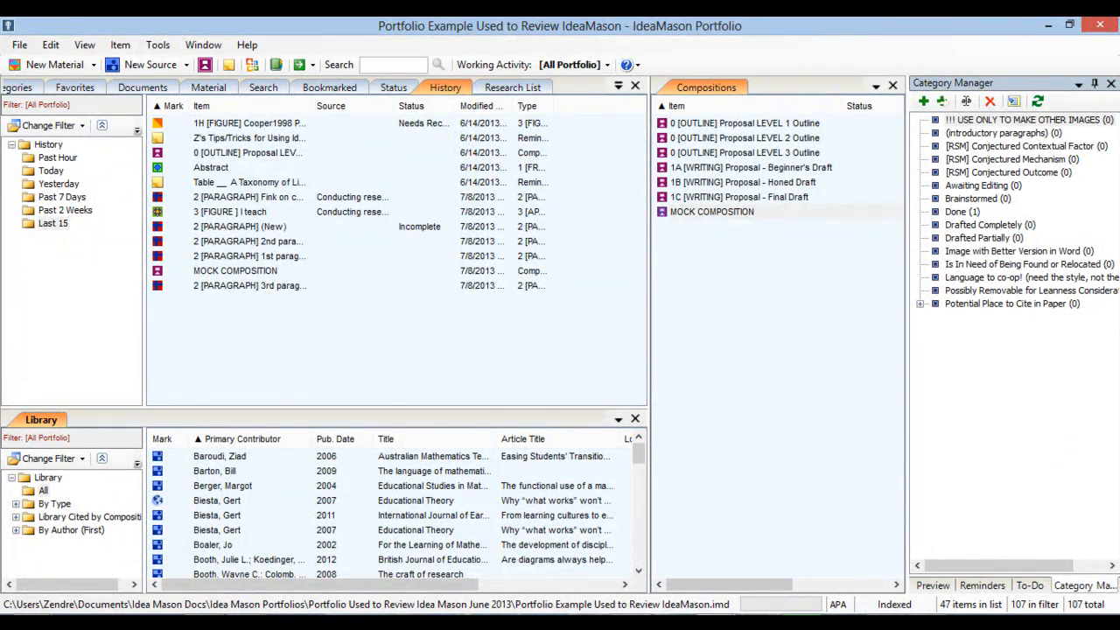
View the MOCK COMPOSITION outline and its paragraph "THE EXTENDER" in their own windows, ending back at the portfolio window
click(769, 564)
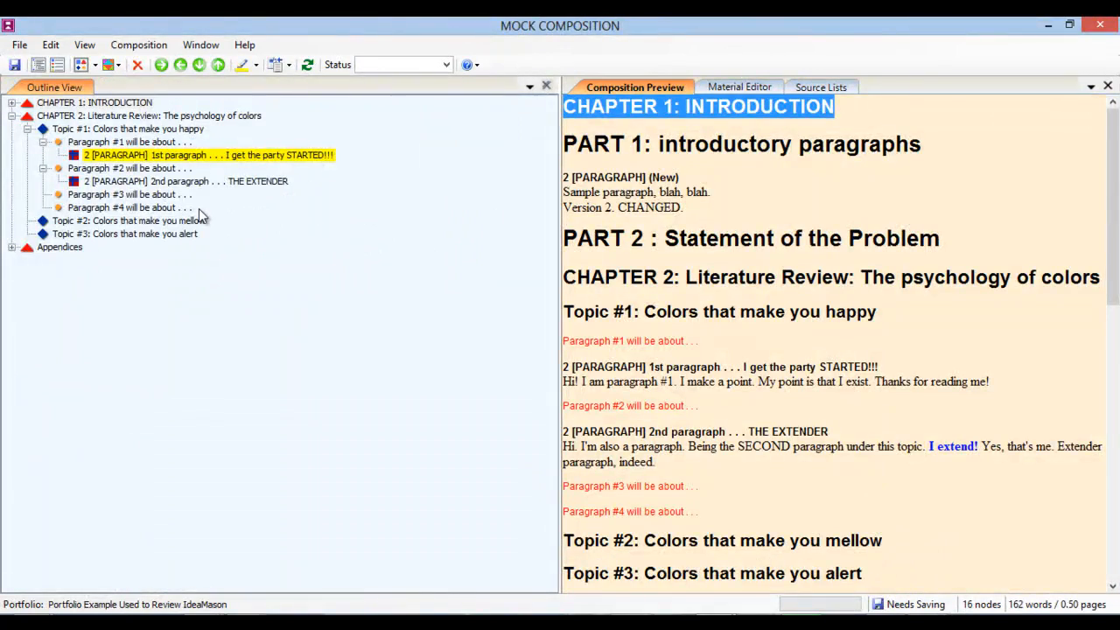
click(171, 181)
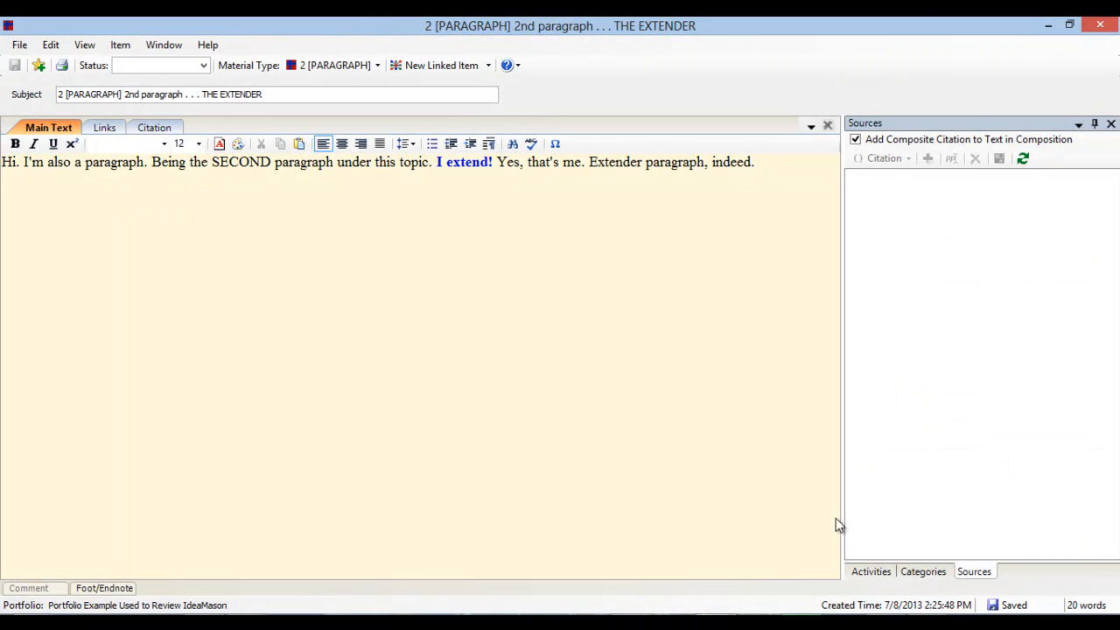
click(716, 623)
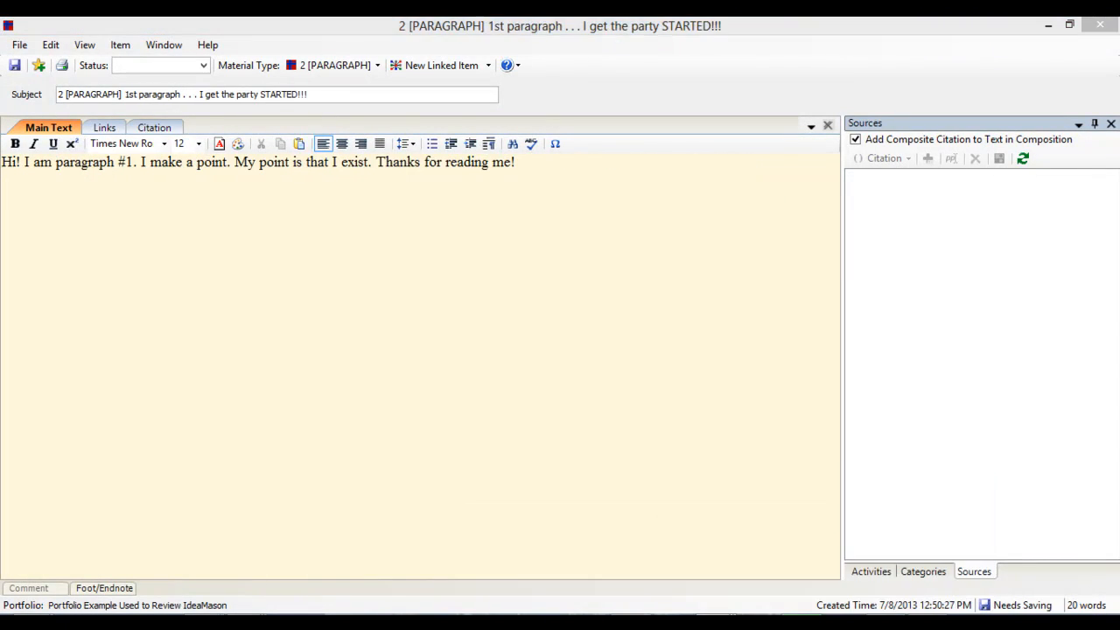
mouse_move(595, 497)
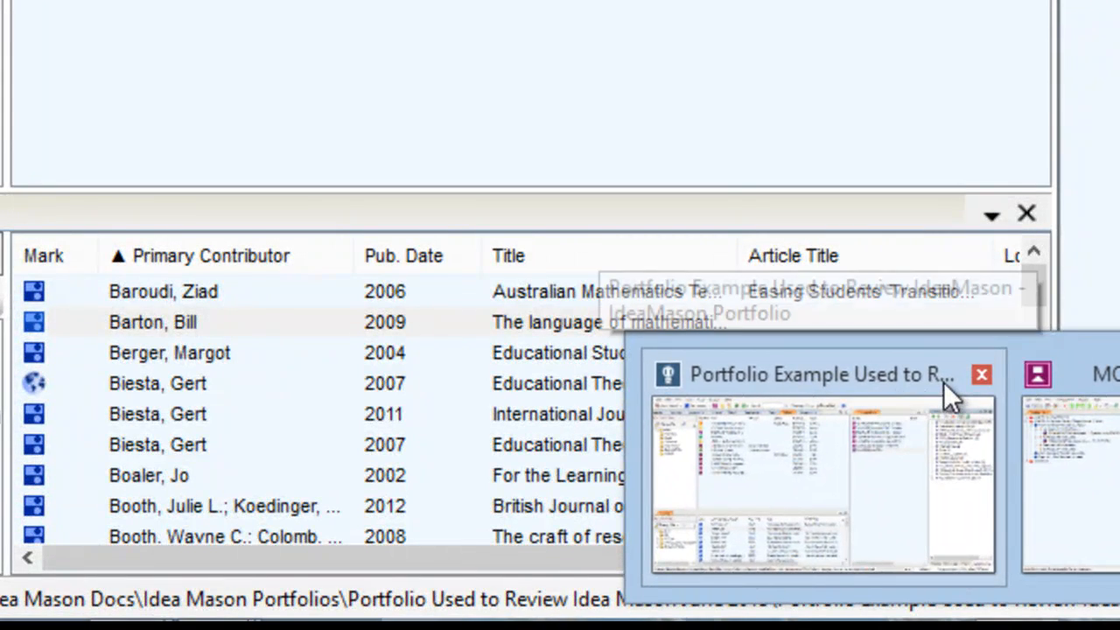
click(944, 381)
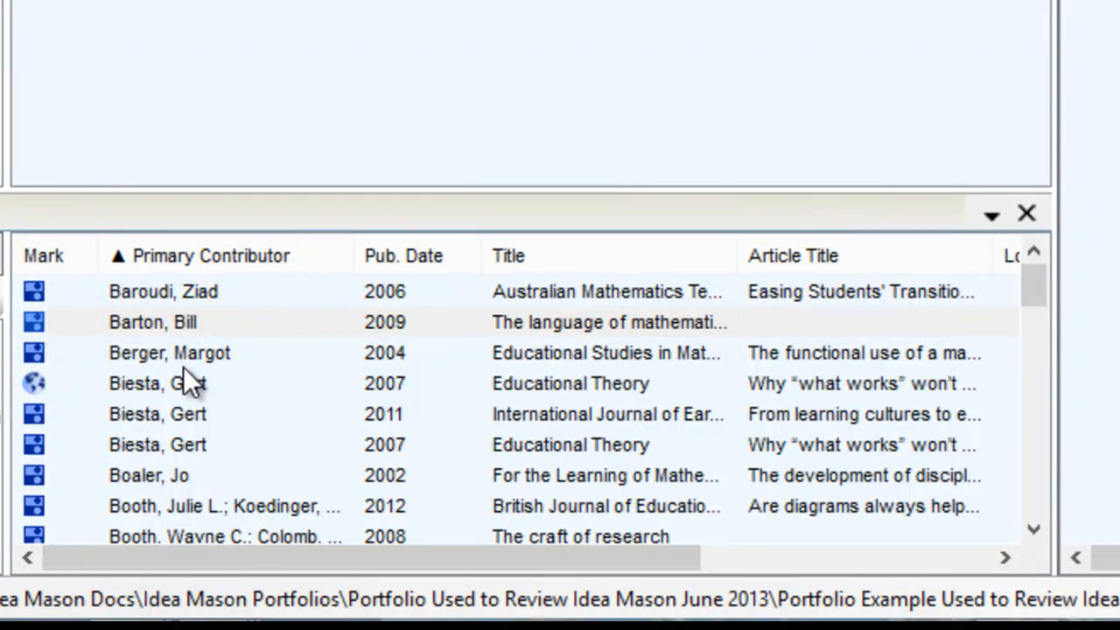
Open the 2007 Educational Theory web source from the library list
click(186, 380)
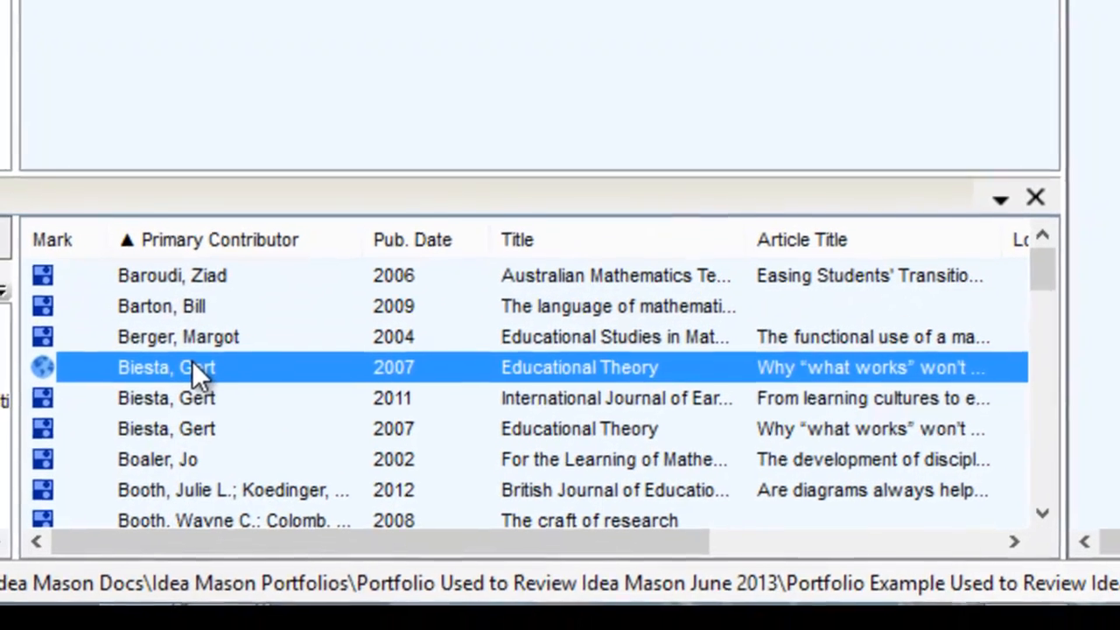
right_click(191, 385)
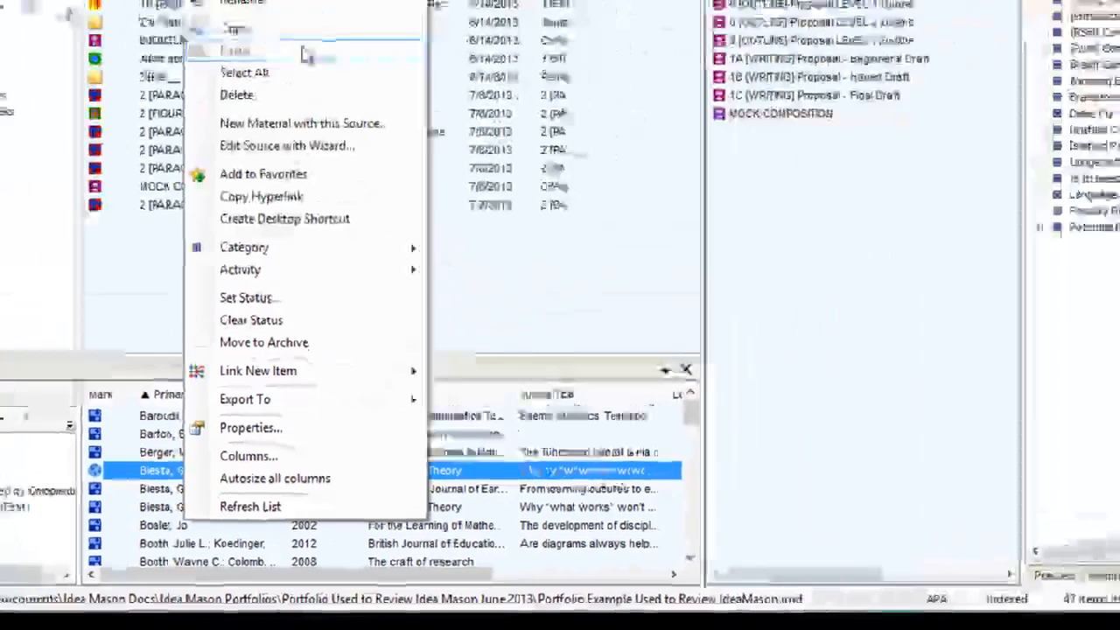
click(305, 31)
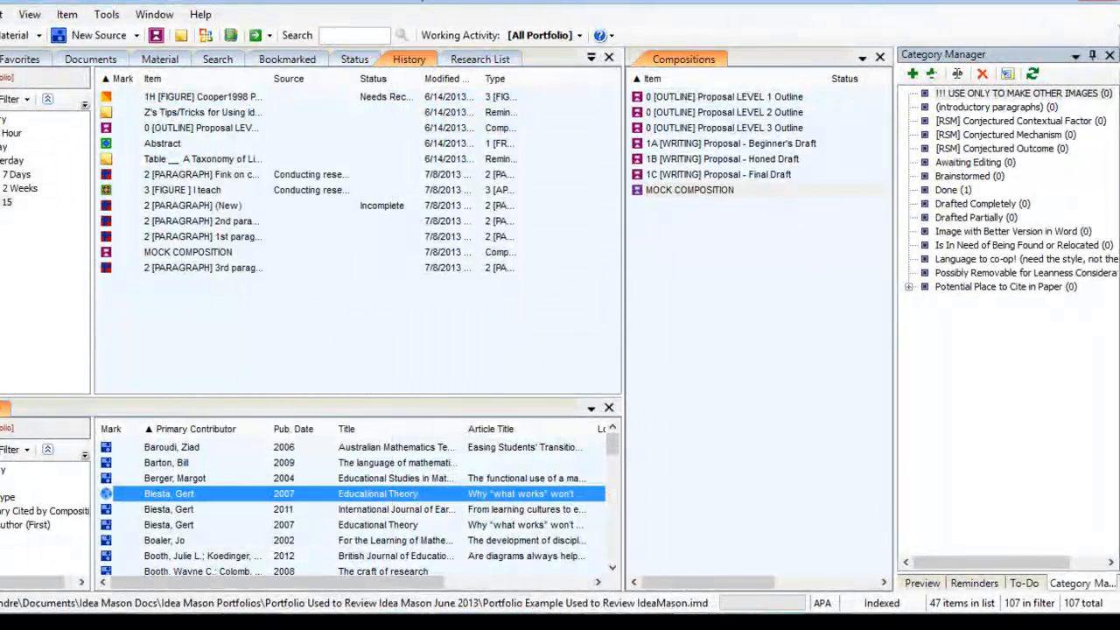
Add the 2007 Educational Theory source to the 1st paragraph's sources, citing page 12
click(887, 540)
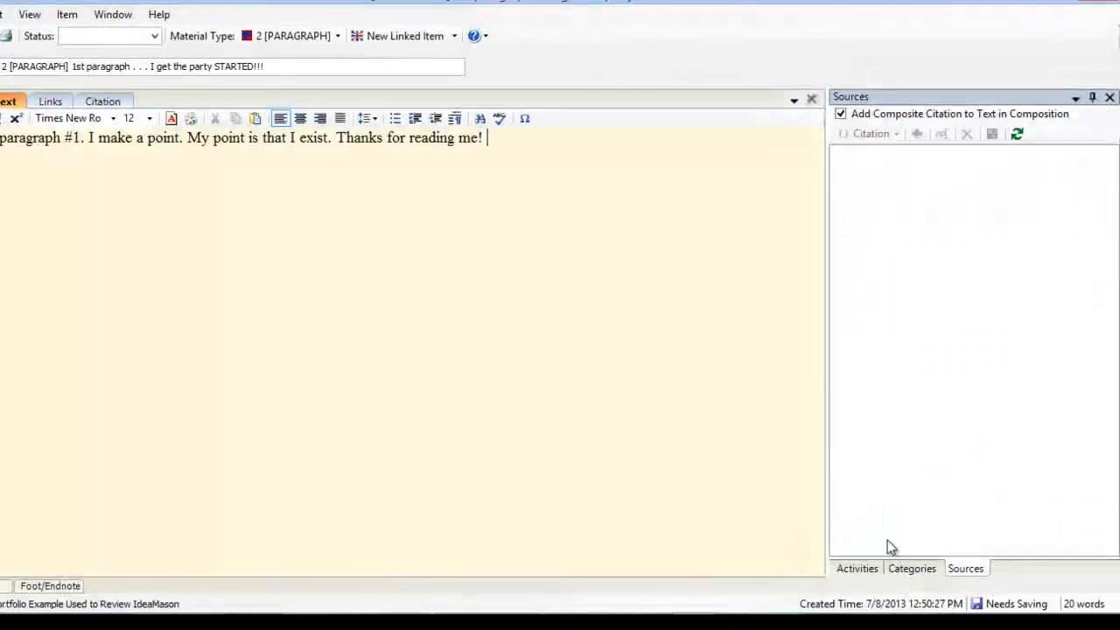
right_click(928, 421)
click(961, 545)
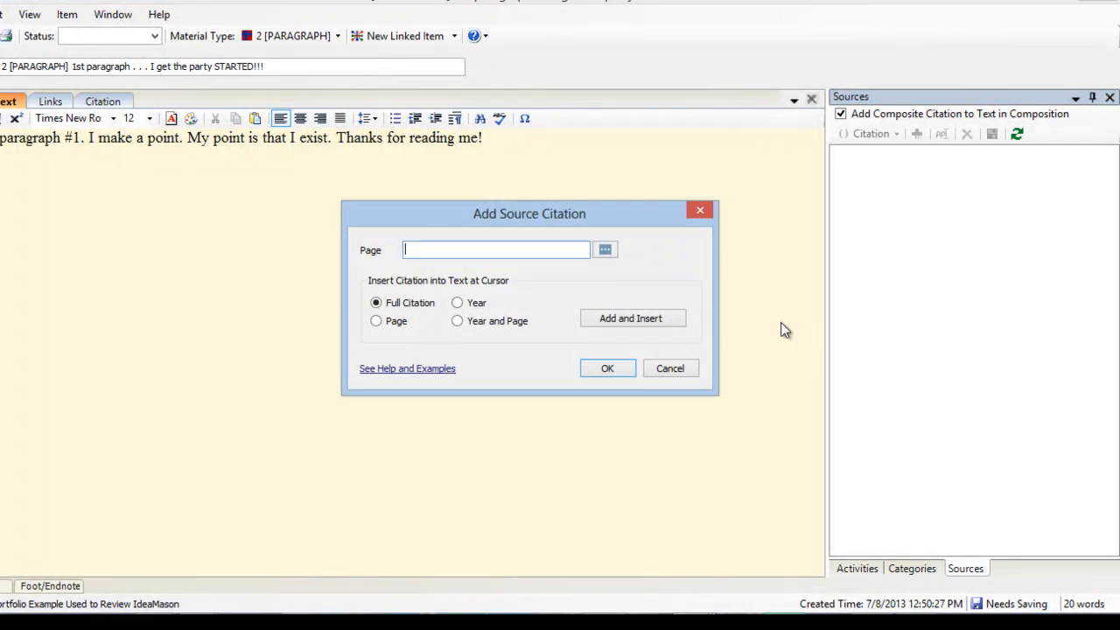
text(12)
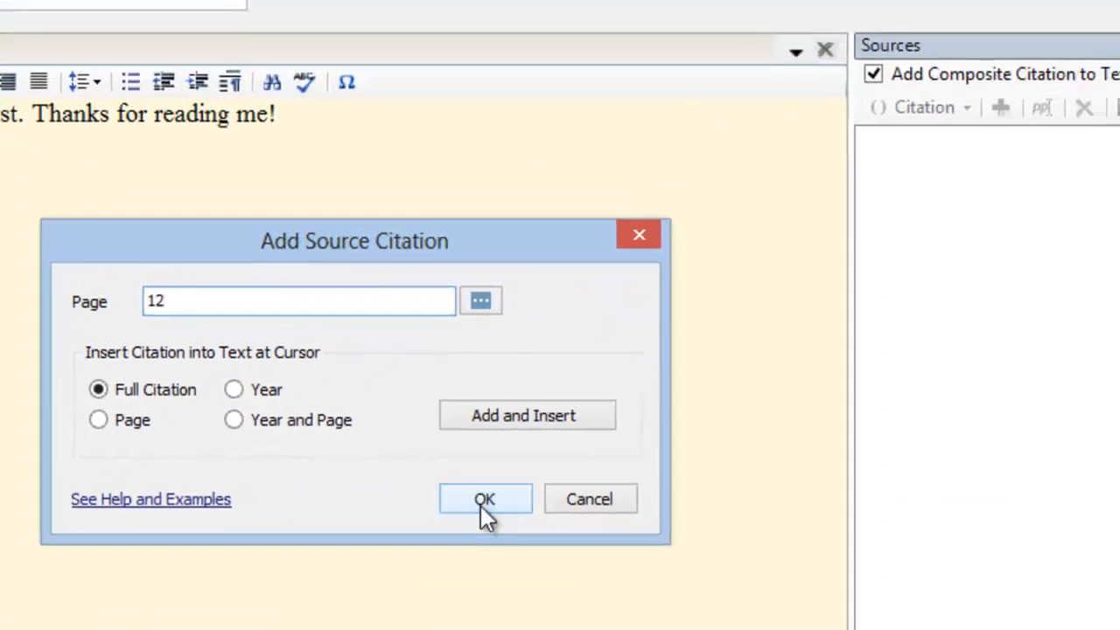
click(484, 500)
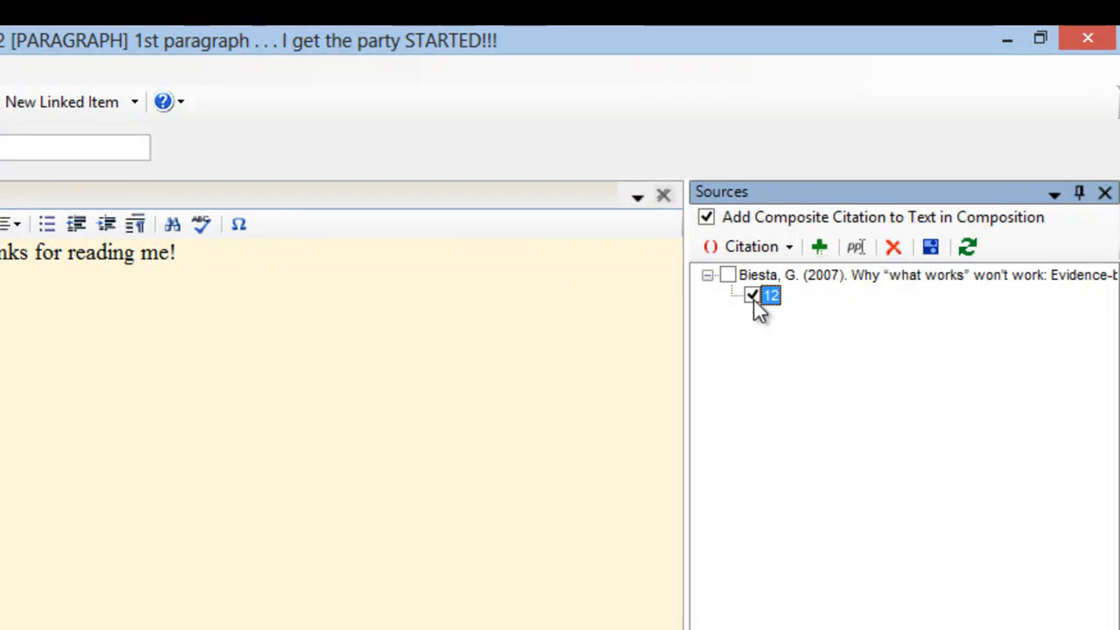
Insert the page 12 citation into the 1st paragraph's text just before the final exclamation mark, and leave the paragraph's window
click(239, 261)
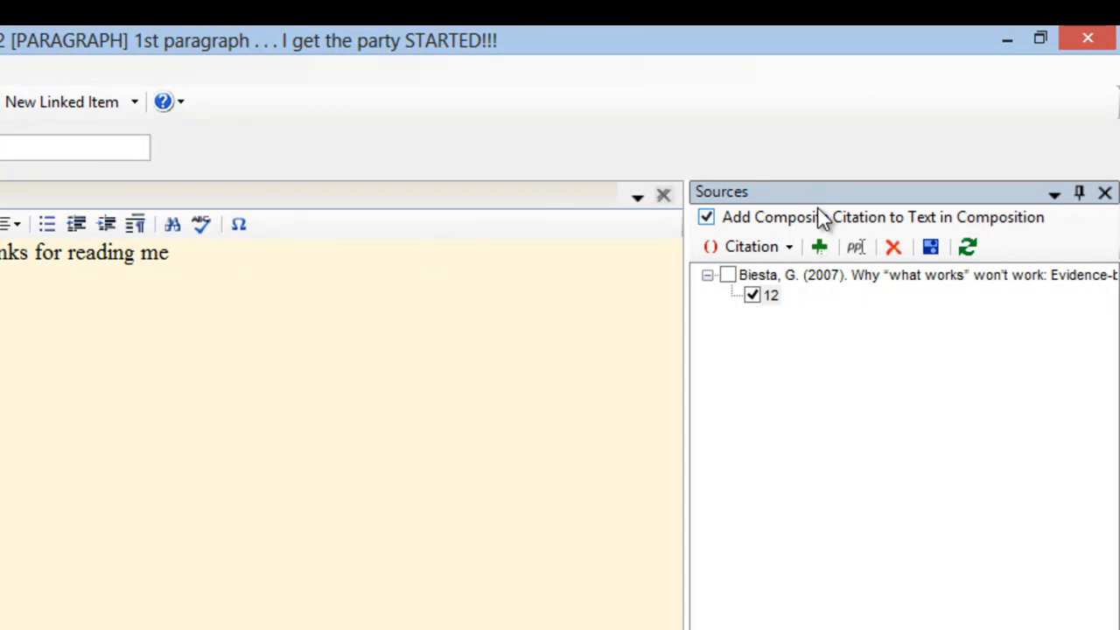
click(790, 246)
click(786, 276)
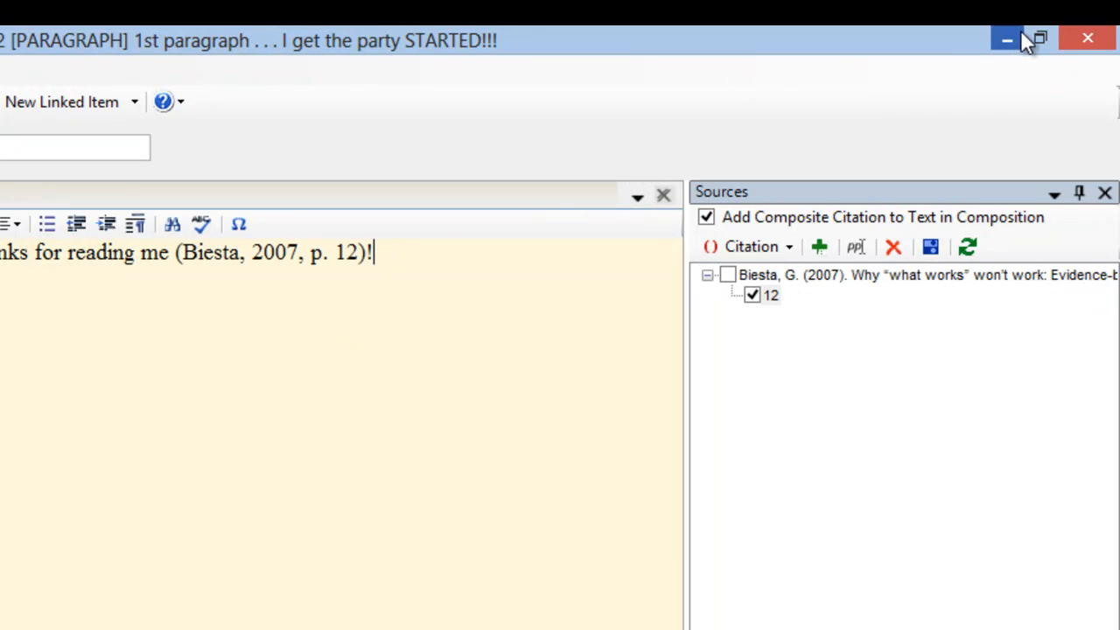
click(1082, 40)
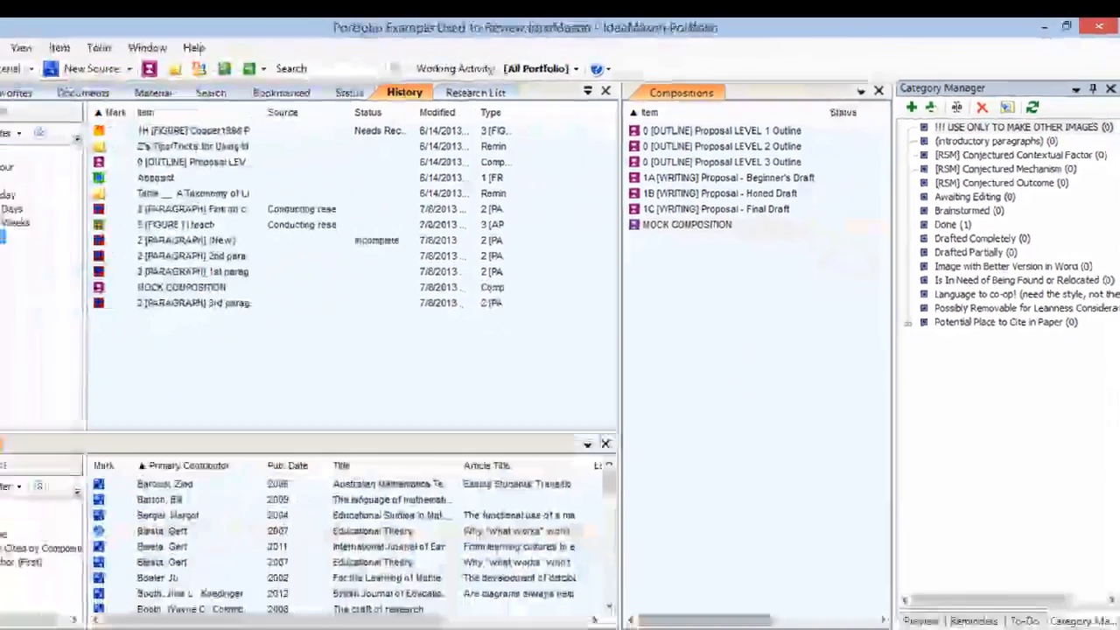
Switch to the MOCK COMPOSITION window and refresh its composition preview
mouse_move(718, 621)
click(831, 575)
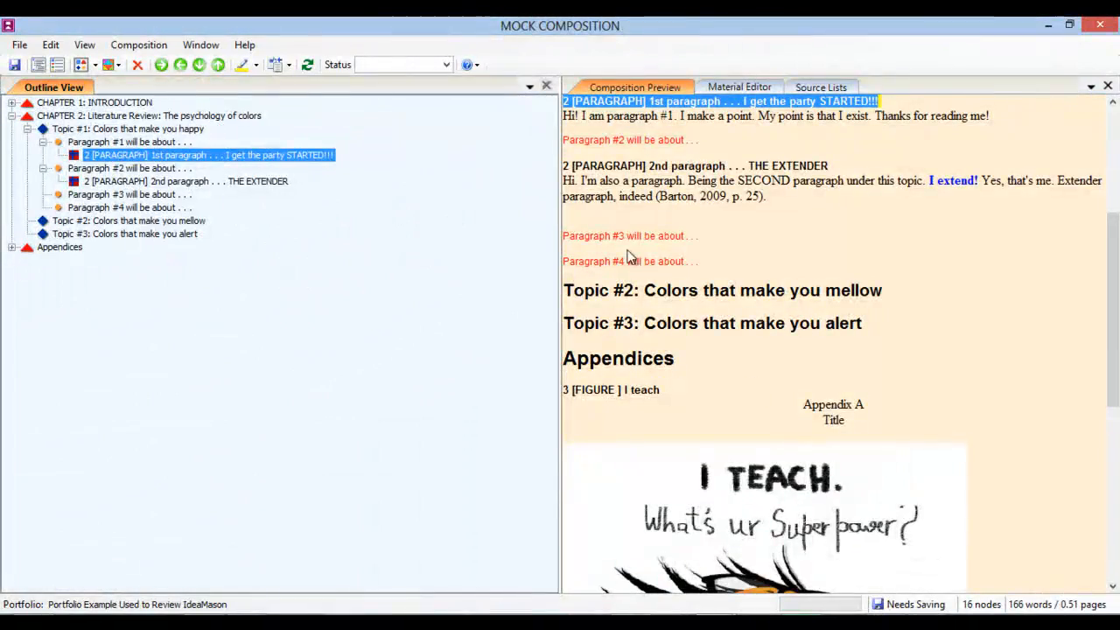
click(307, 64)
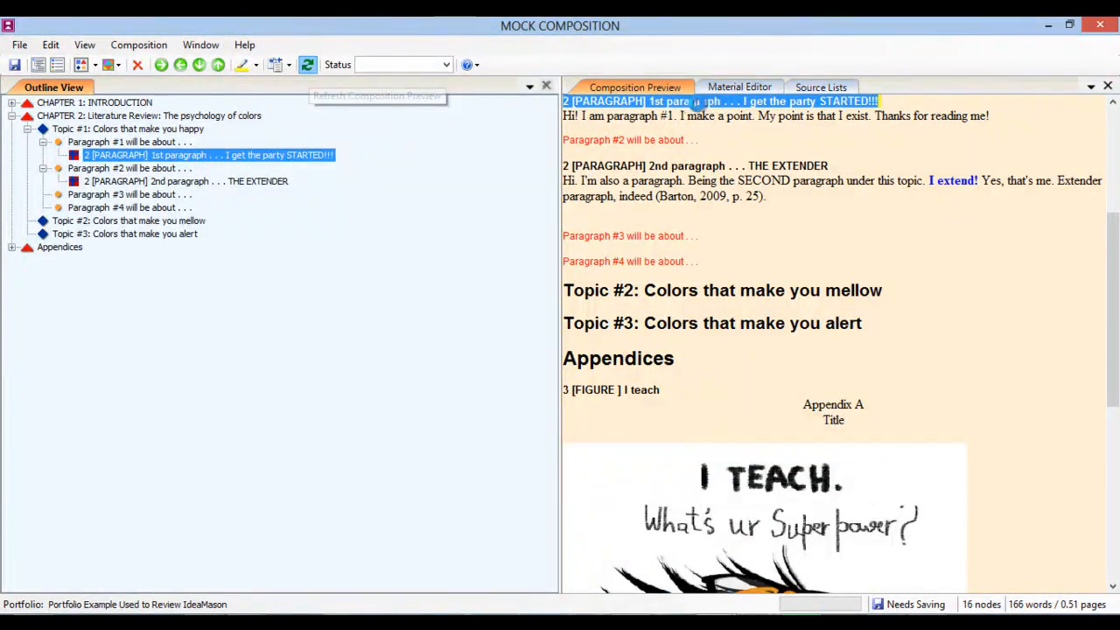
Examine the refreshed preview from CHAPTER 1: INTRODUCTION past the 1st paragraph's citation down to the Works Consulted list
click(818, 87)
click(660, 105)
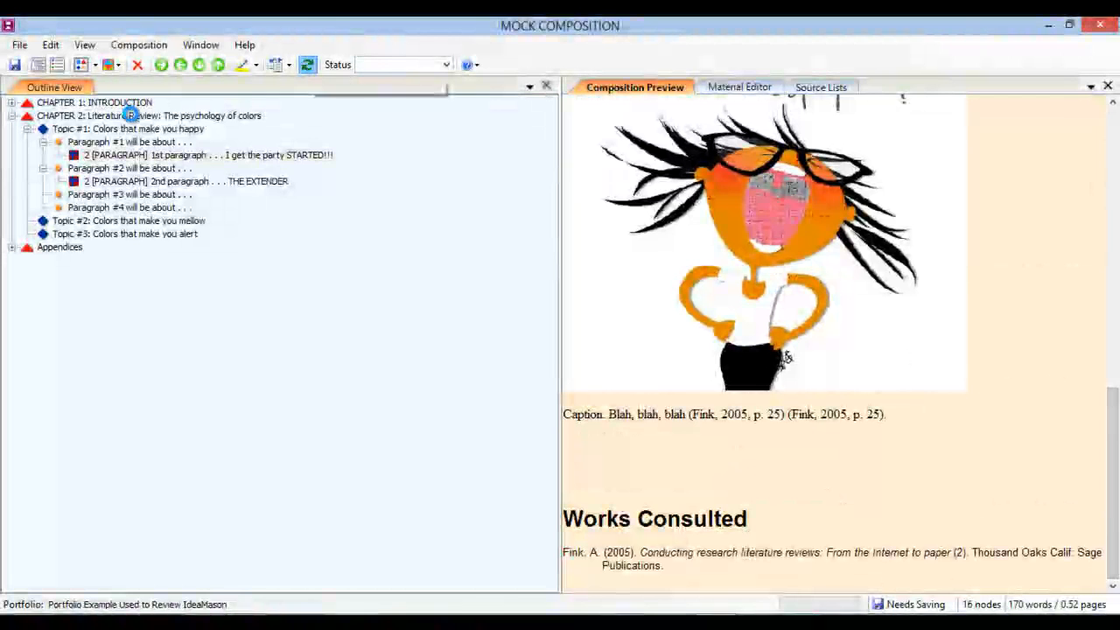
click(144, 154)
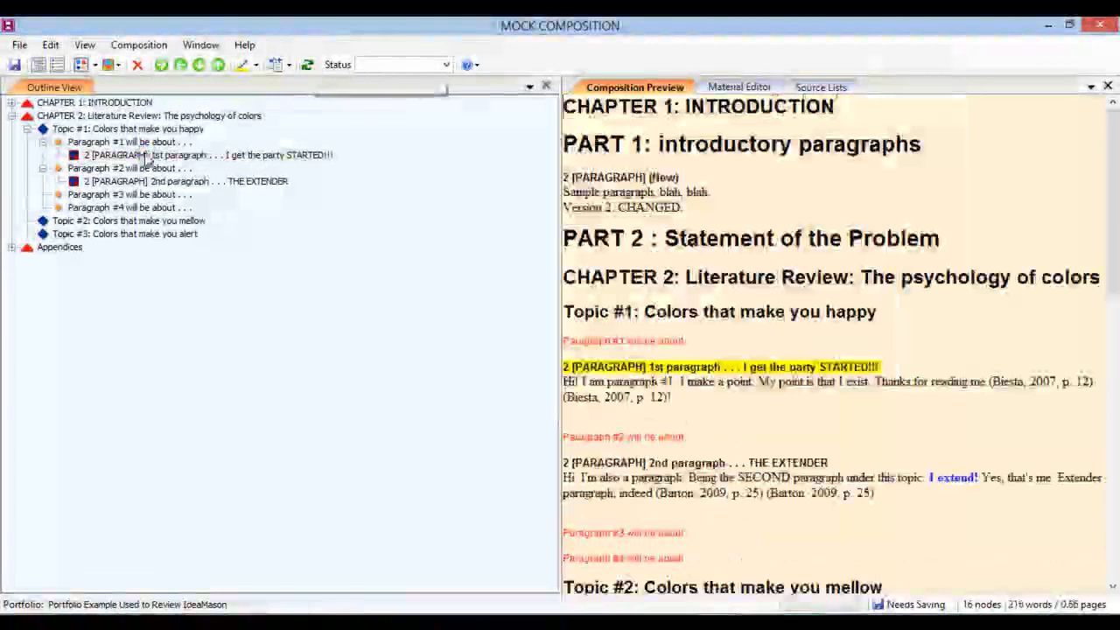
click(99, 104)
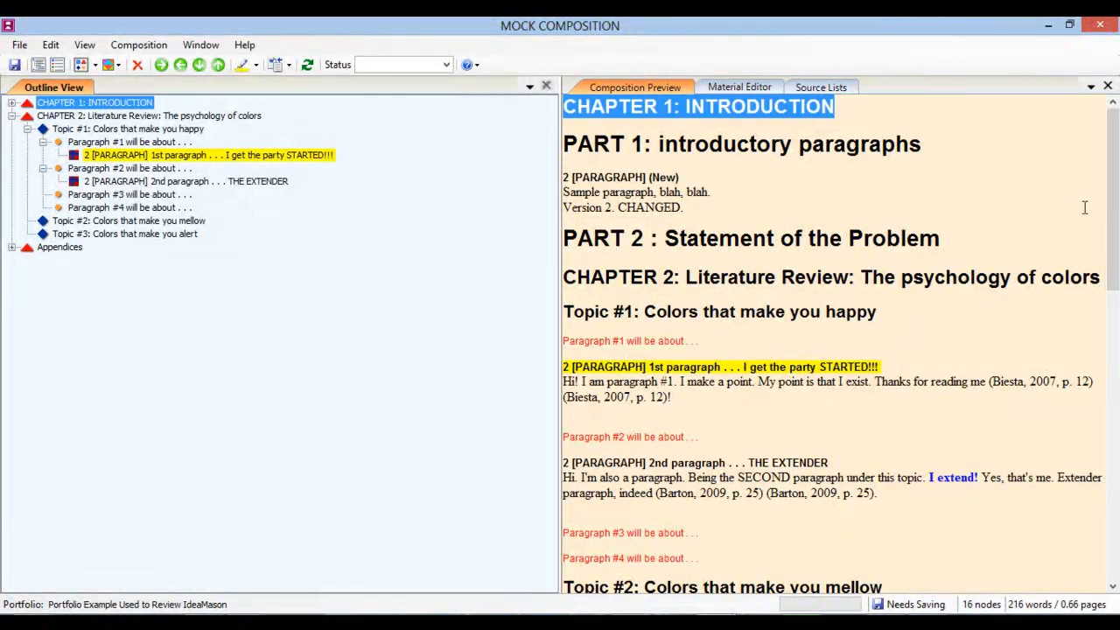
scroll(1085, 208, down, 10)
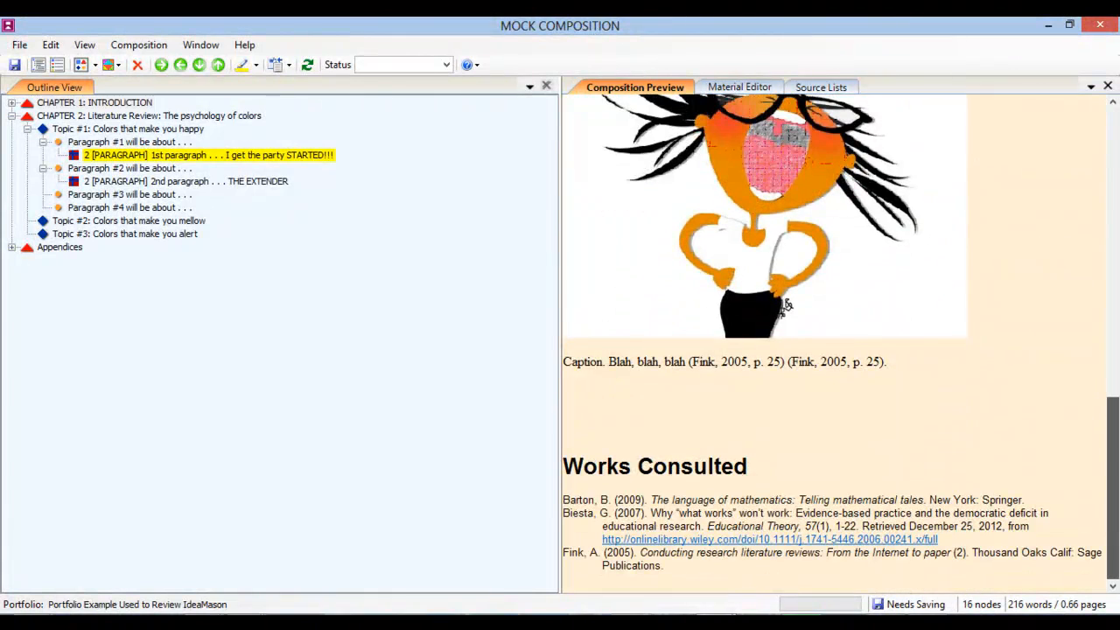